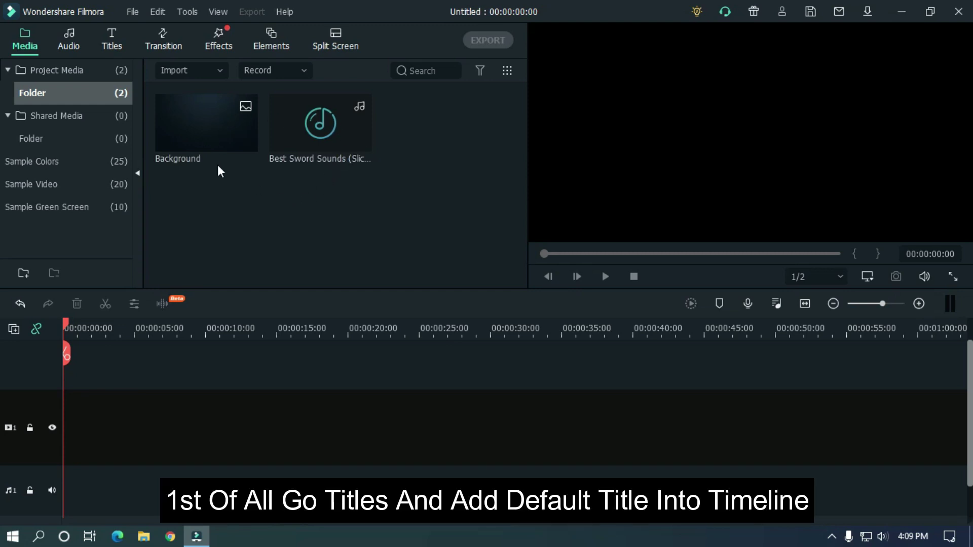
- Add the Default Title to the timeline and open it for editing
click(110, 40)
drag(202, 110, 69, 428)
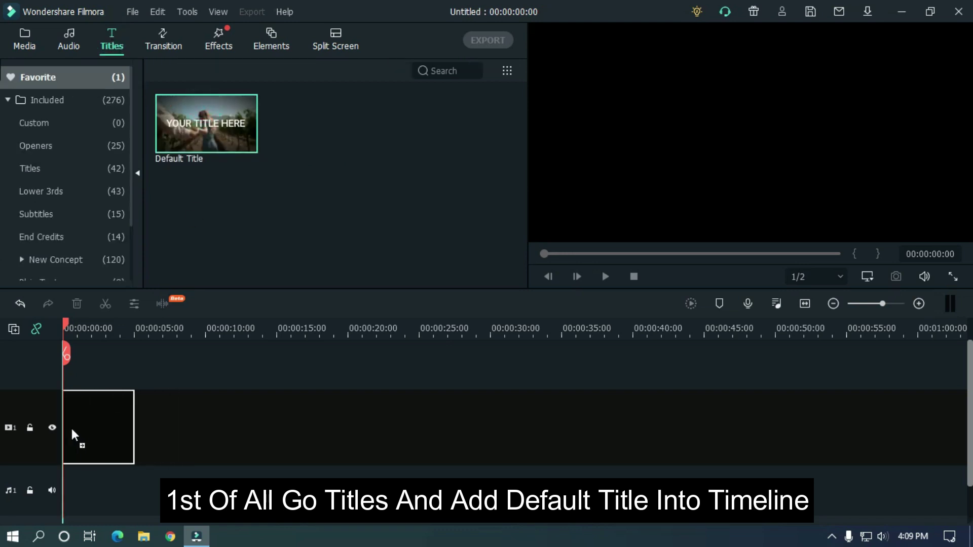
drag(183, 326, 545, 328)
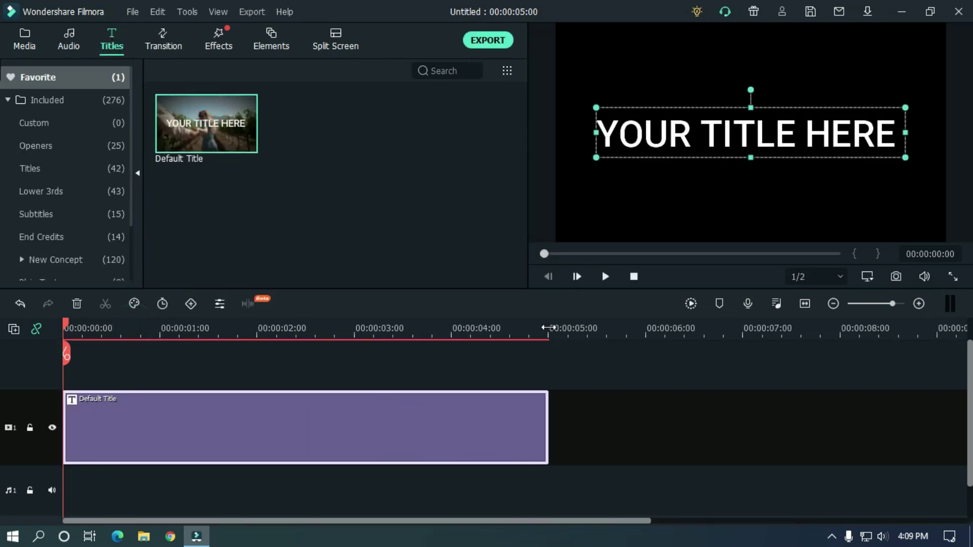
double_click(388, 418)
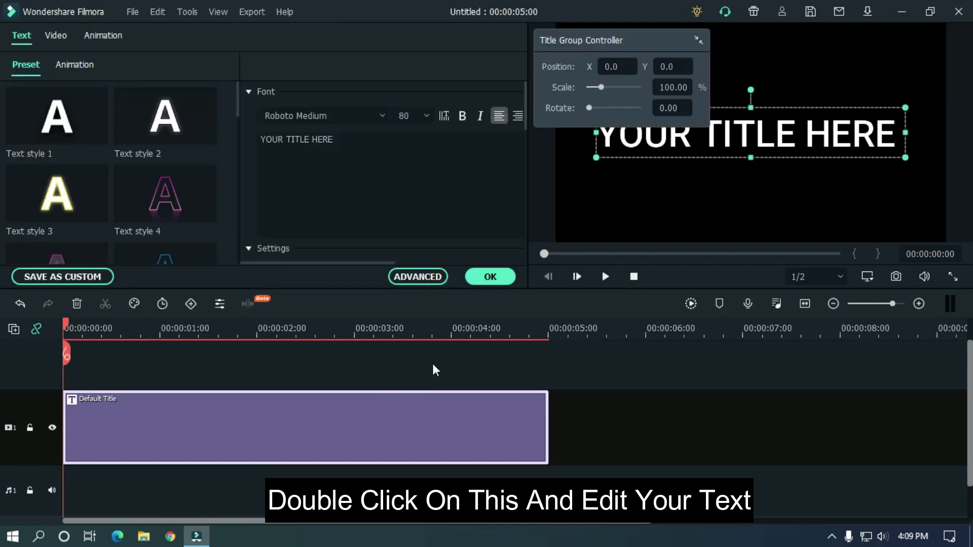
- Make the title read SWORD in Here Just Now Black at size 160
click(698, 40)
drag(695, 39, 664, 11)
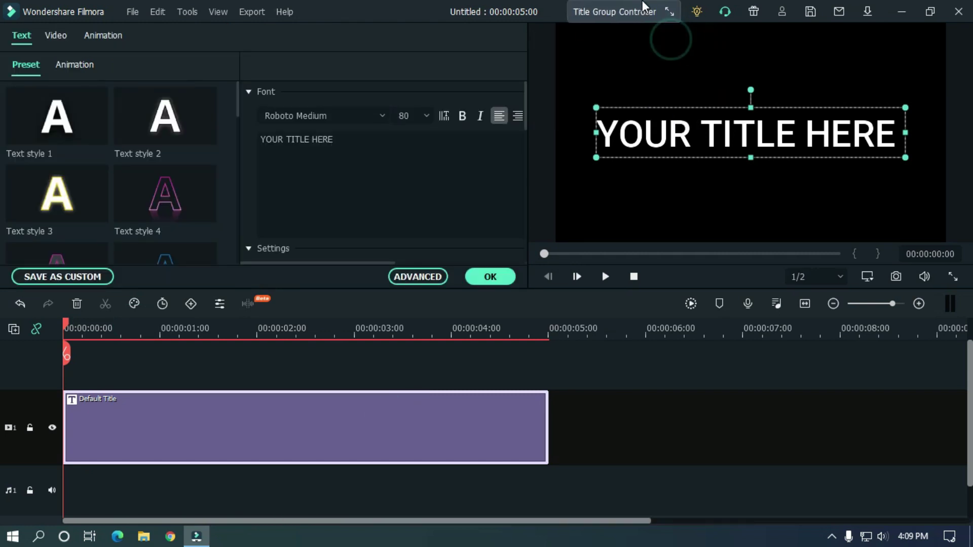
click(408, 139)
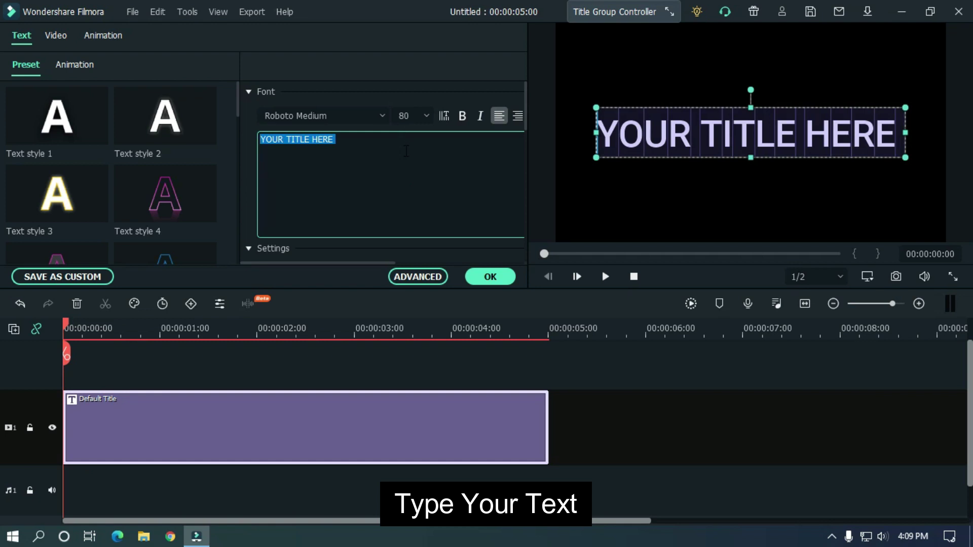
text(SWORD)
click(352, 116)
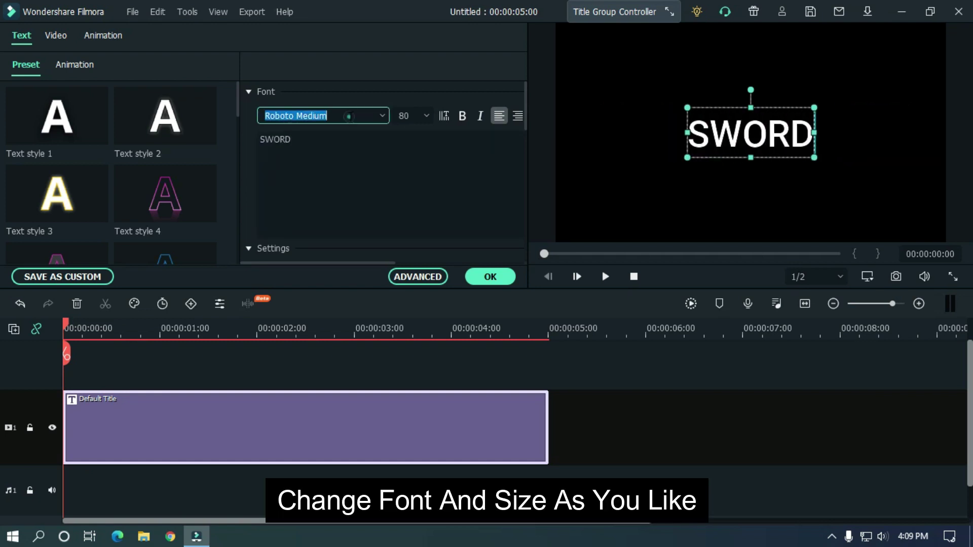
text(here Just Now Black)
key(Return)
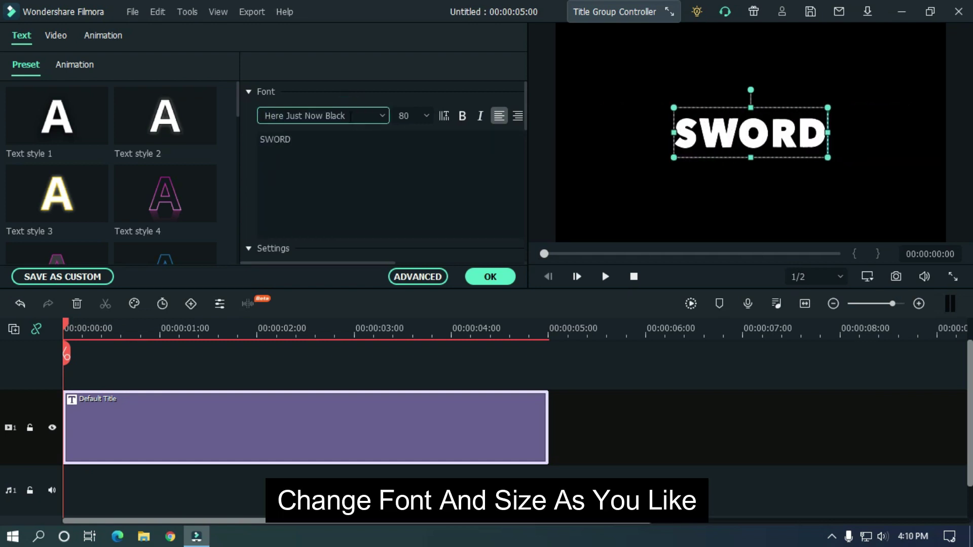
click(415, 116)
text(160)
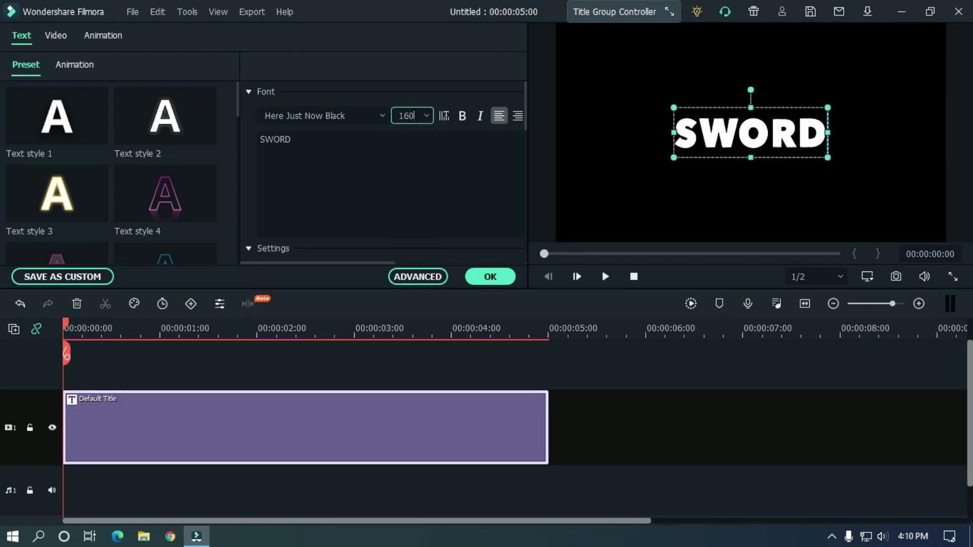
key(Return)
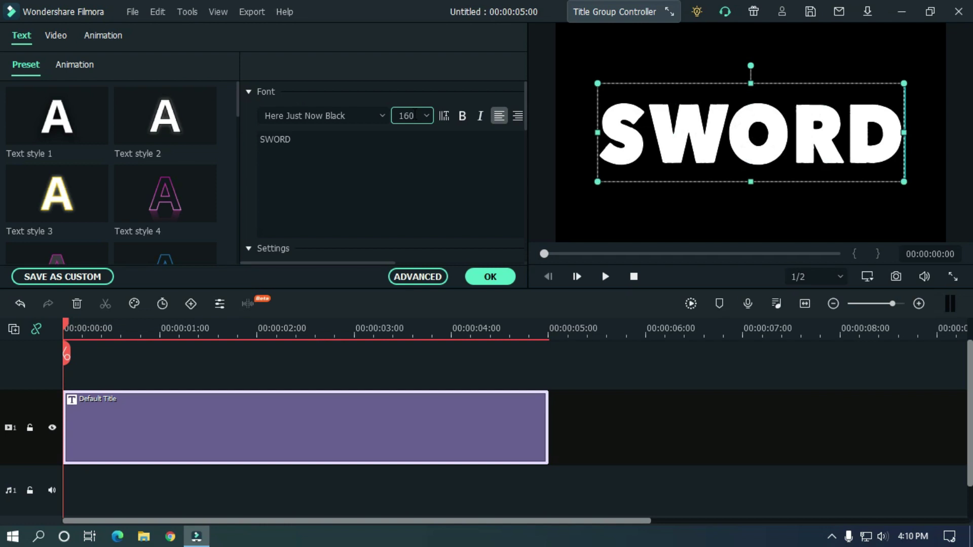
click(590, 376)
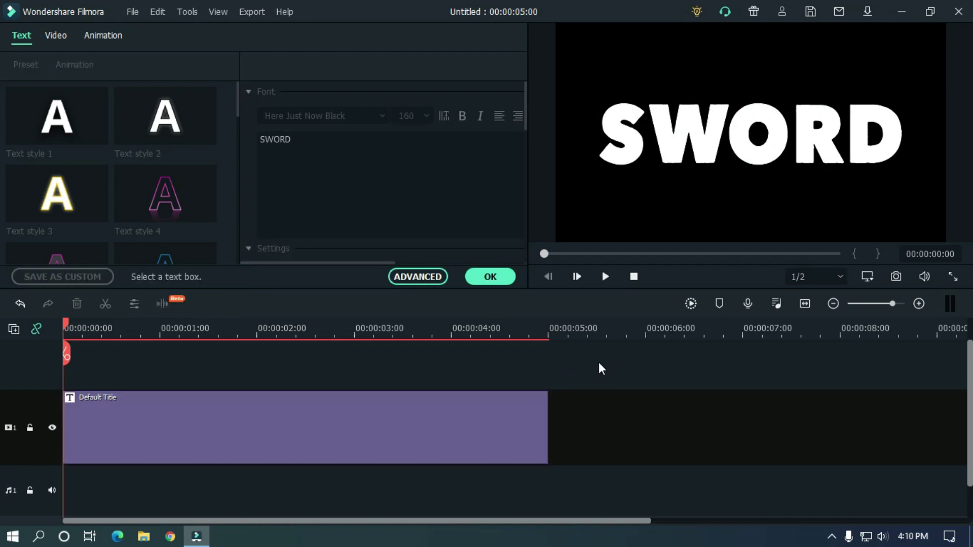
- Capture a still snapshot of the SWORD frame and delete the title clip
click(514, 276)
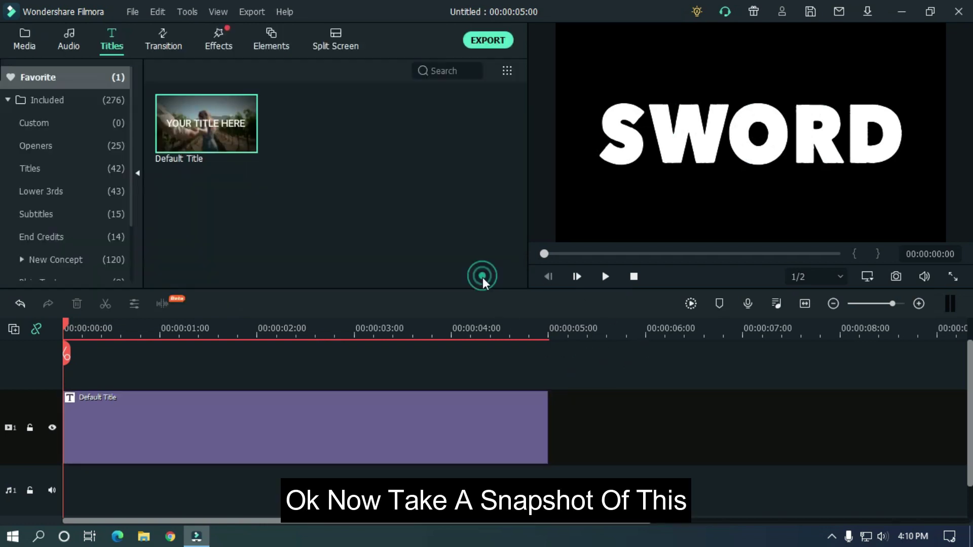
click(25, 45)
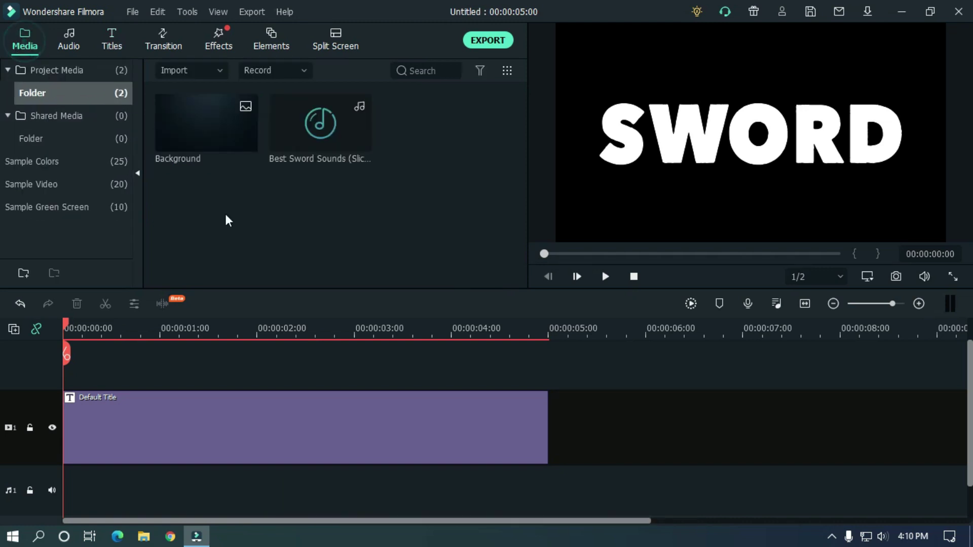
click(894, 277)
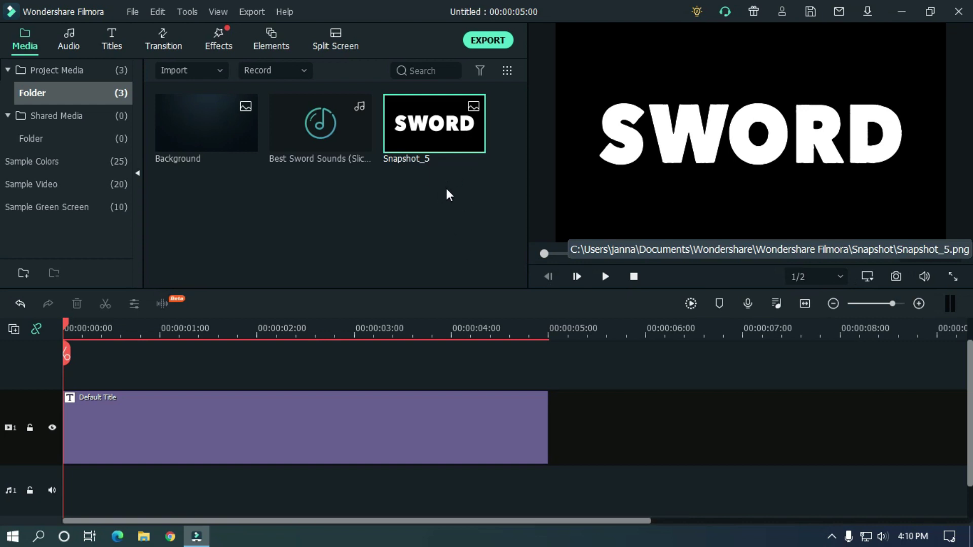
drag(544, 411, 415, 378)
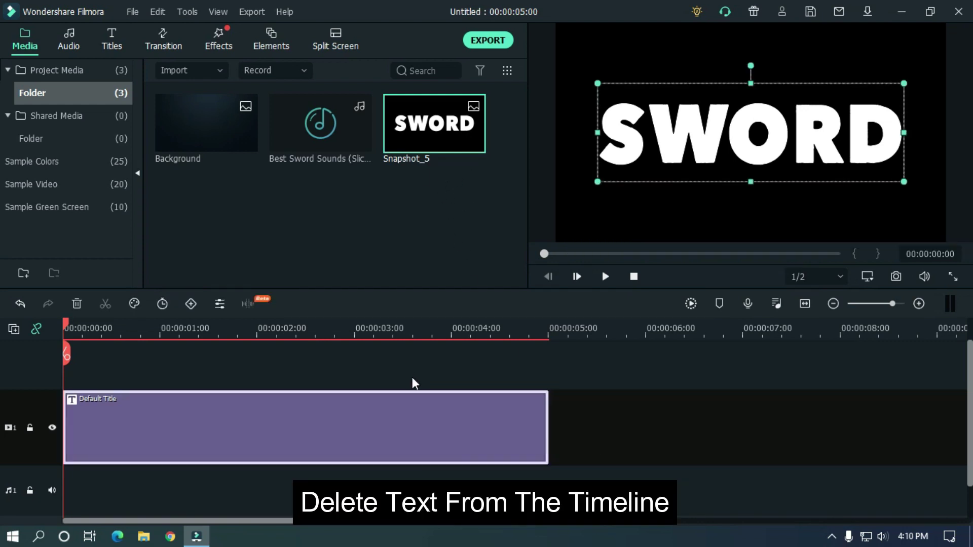
key(Delete)
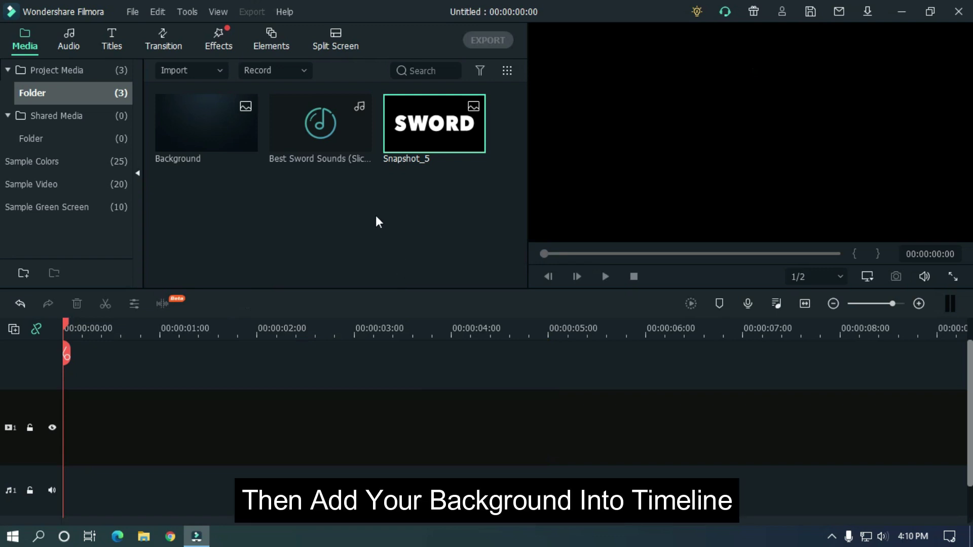
- Place Background on the video track and Snapshot_5 on track 2 above it
drag(209, 125, 64, 428)
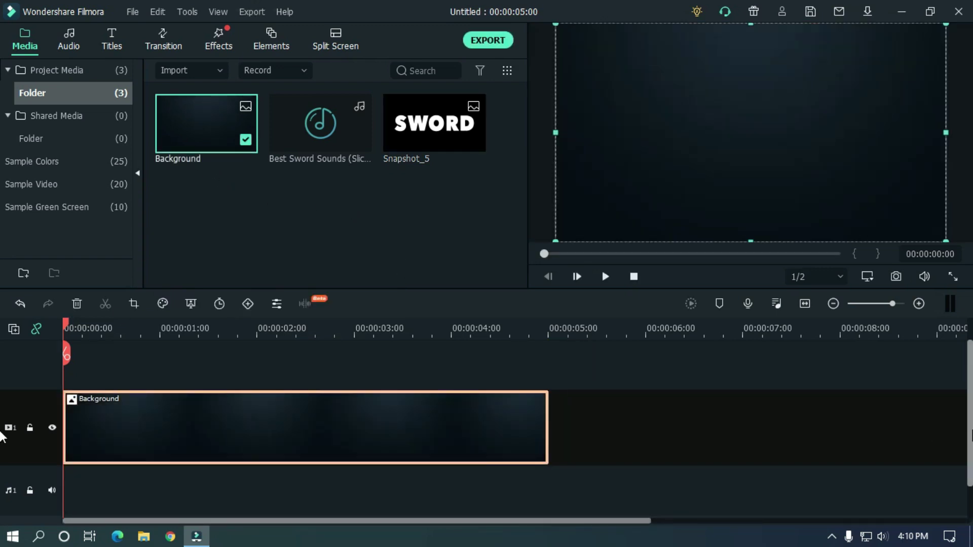
drag(414, 318, 519, 316)
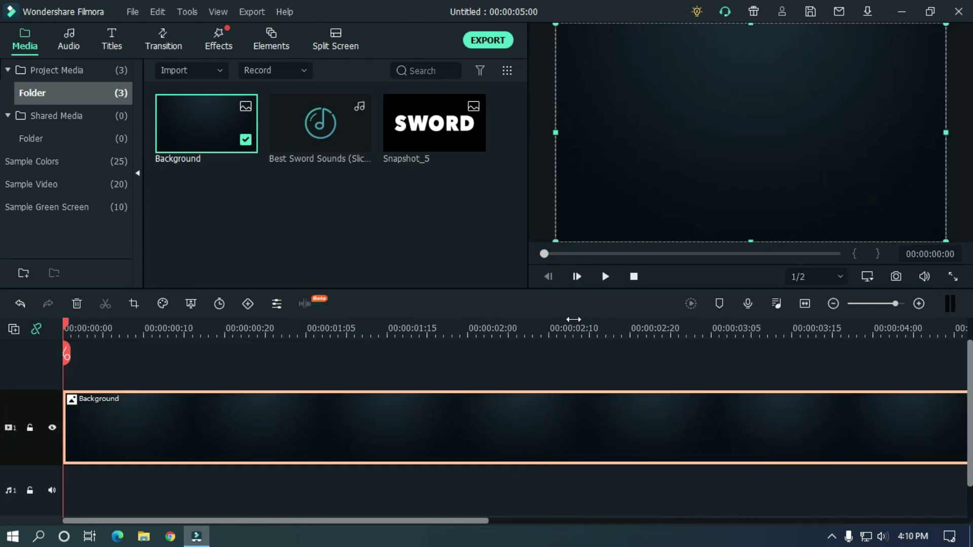
mouse_move(434, 124)
drag(449, 127, 93, 410)
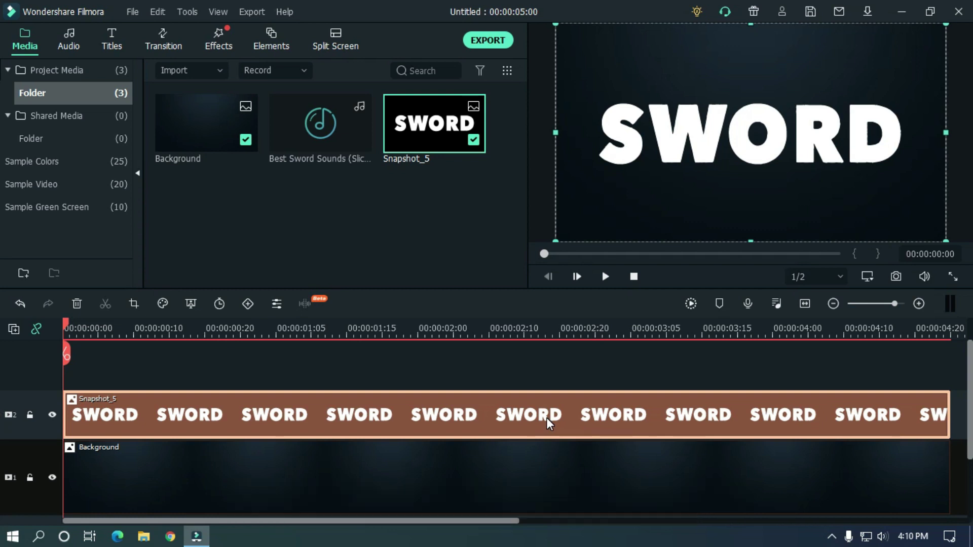
- Custom-crop Snapshot_5 to height 540, keeping the top half, and move it up
click(133, 305)
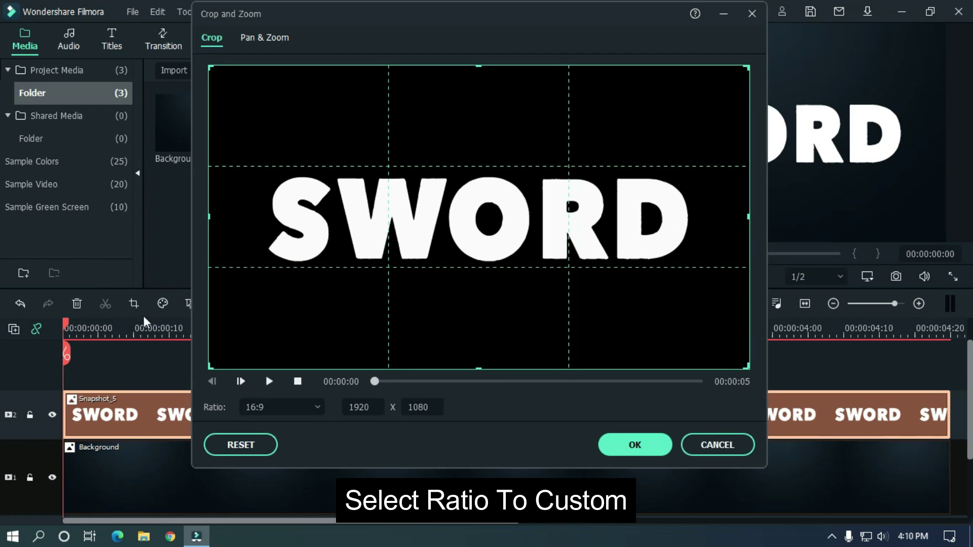
click(282, 411)
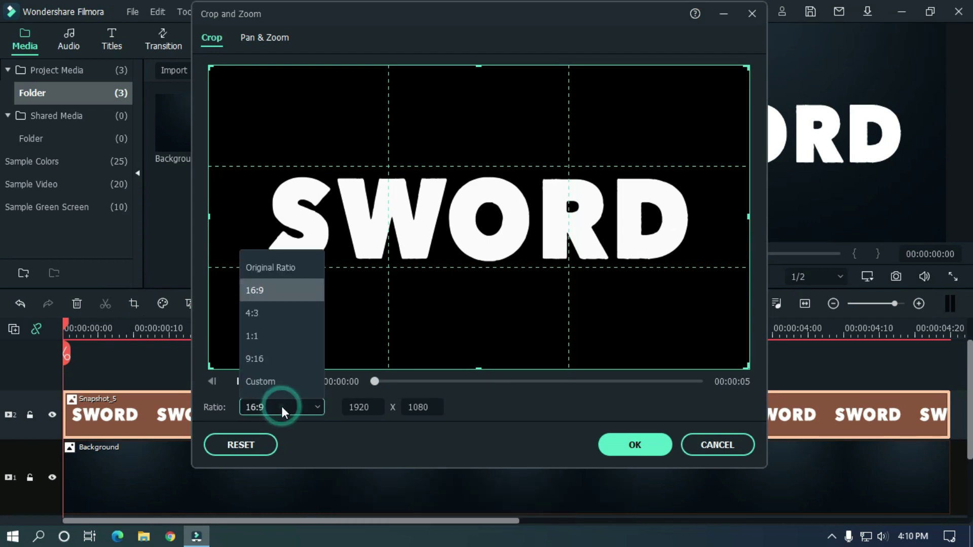
click(278, 381)
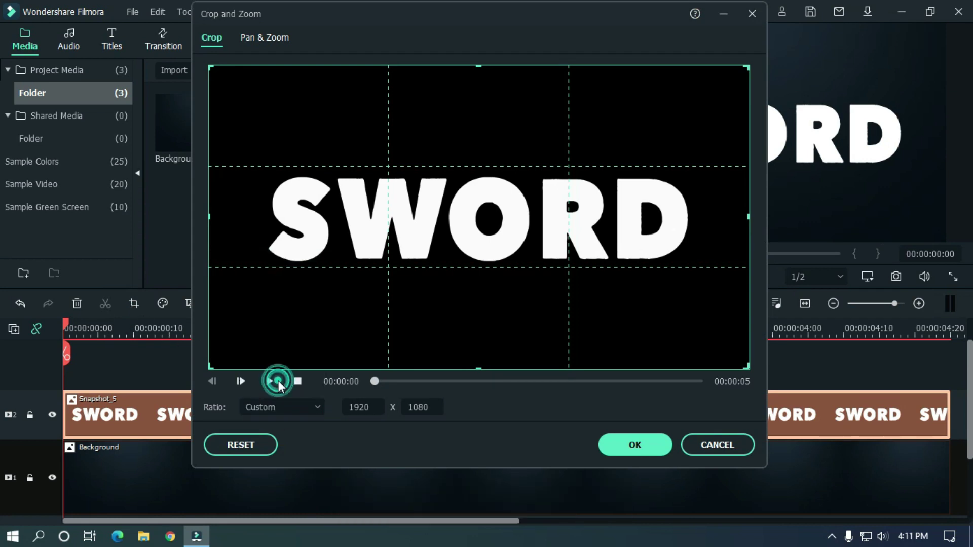
double_click(421, 407)
text(540)
key(Return)
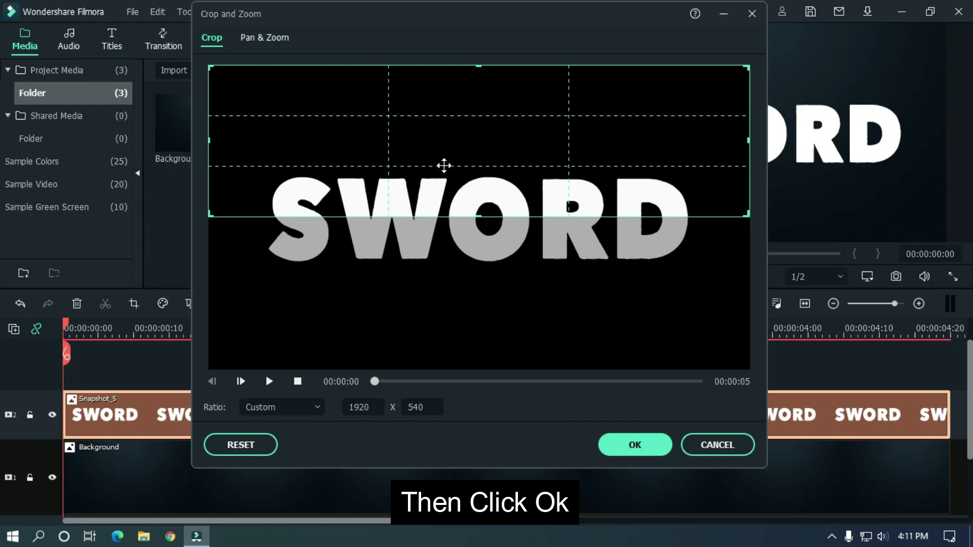
click(640, 452)
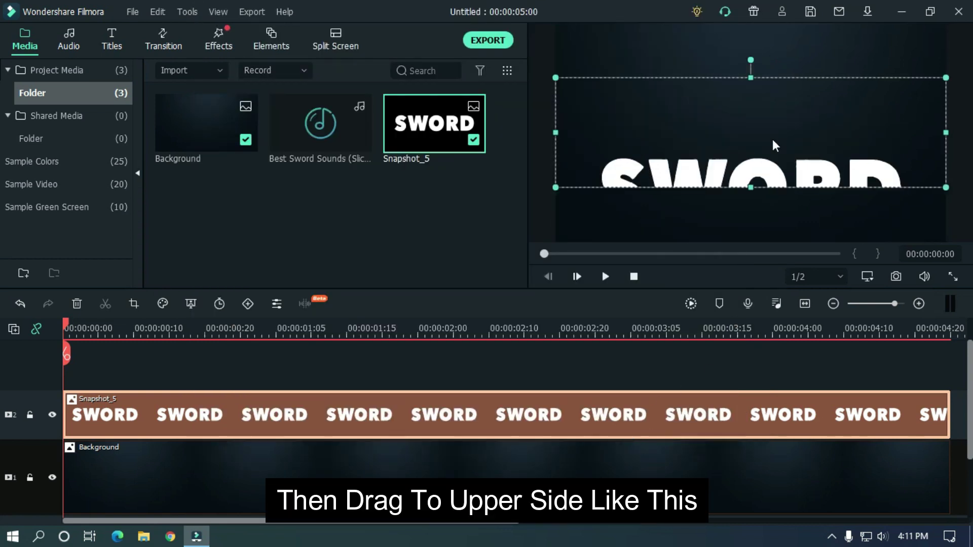
drag(773, 138, 767, 85)
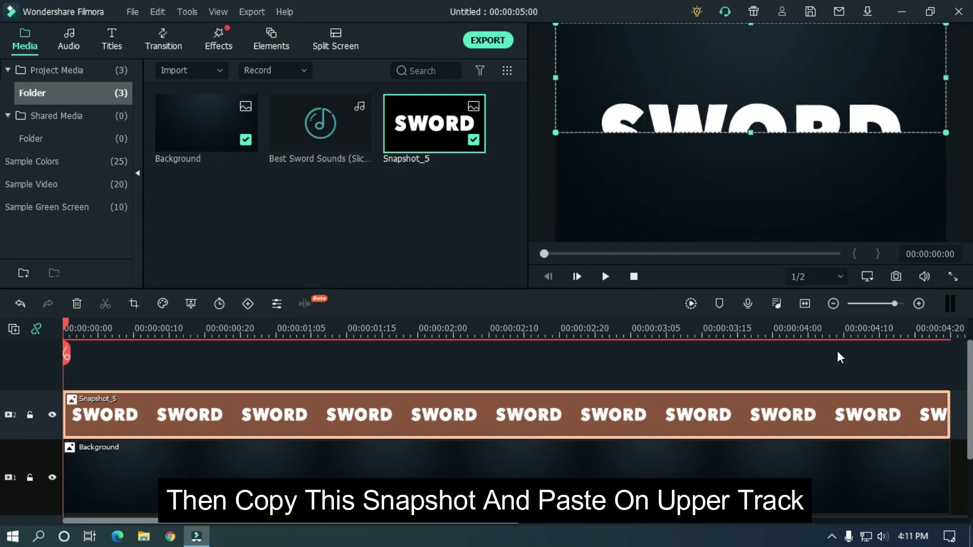
scroll(835, 342, down, 2)
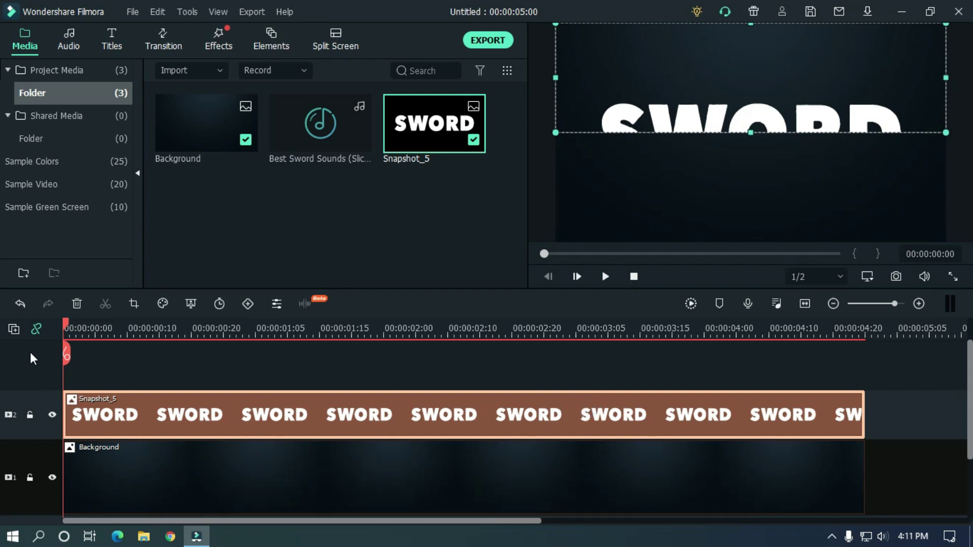
- Add a new video track and paste a copy of Snapshot_5 onto track 3
click(14, 328)
click(46, 347)
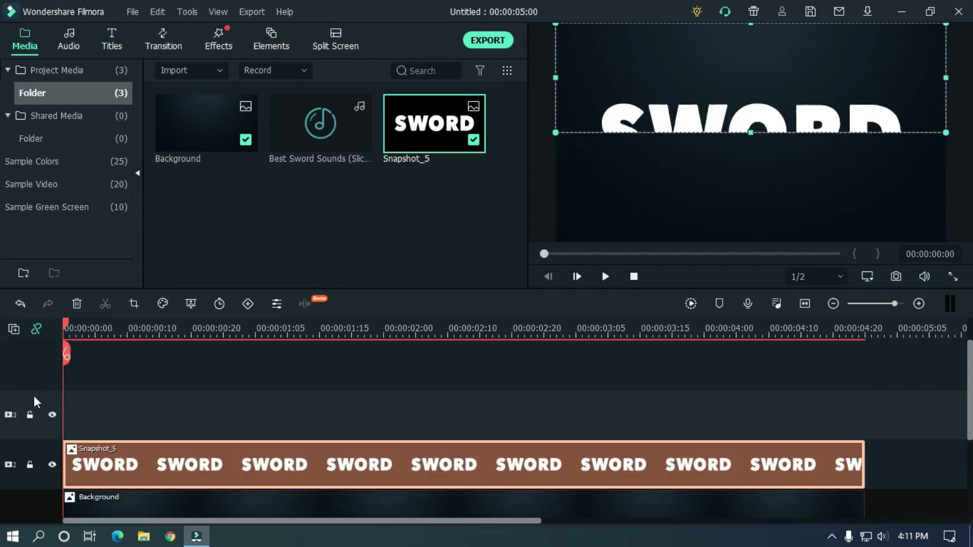
click(1, 426)
key(ctrl+v)
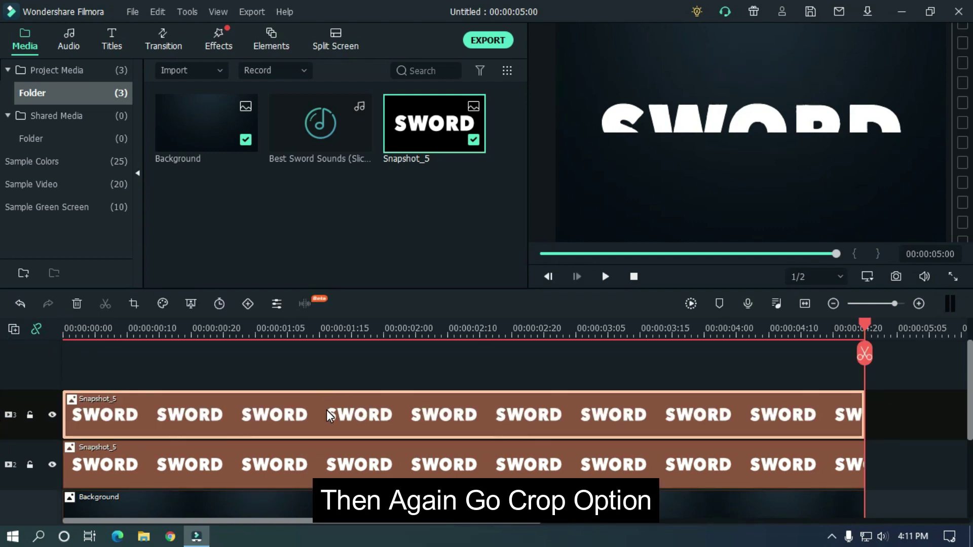
- Crop the copy to the bottom half and lower it to meet the top half
click(133, 303)
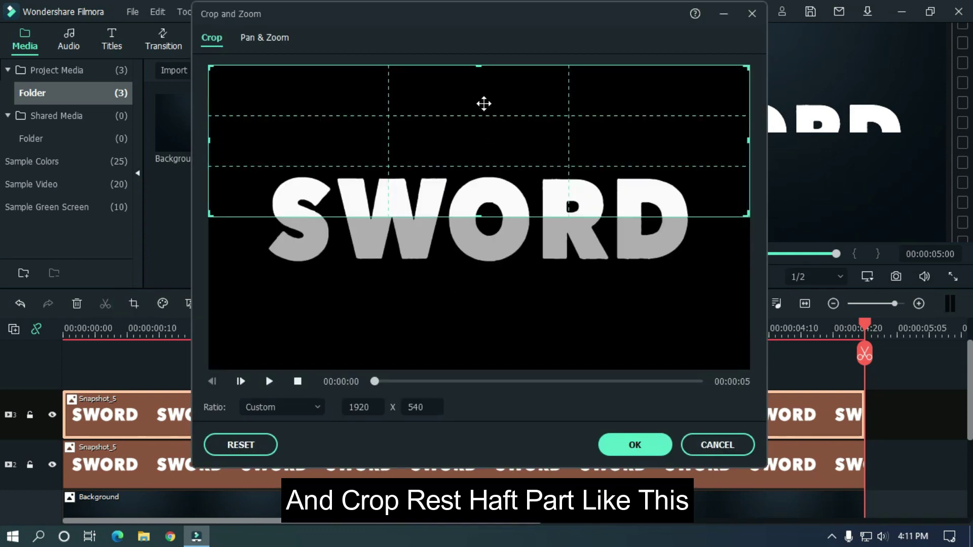
drag(481, 99, 478, 265)
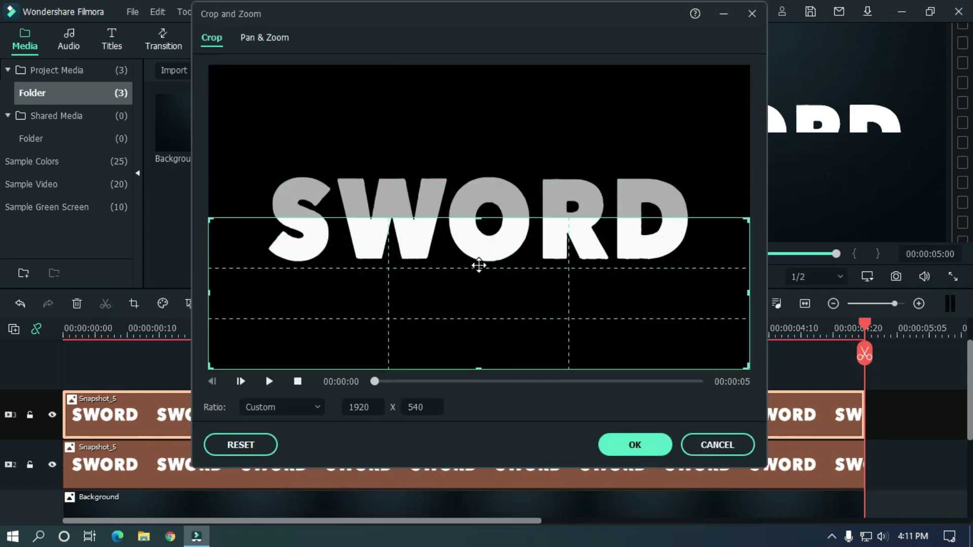
click(648, 443)
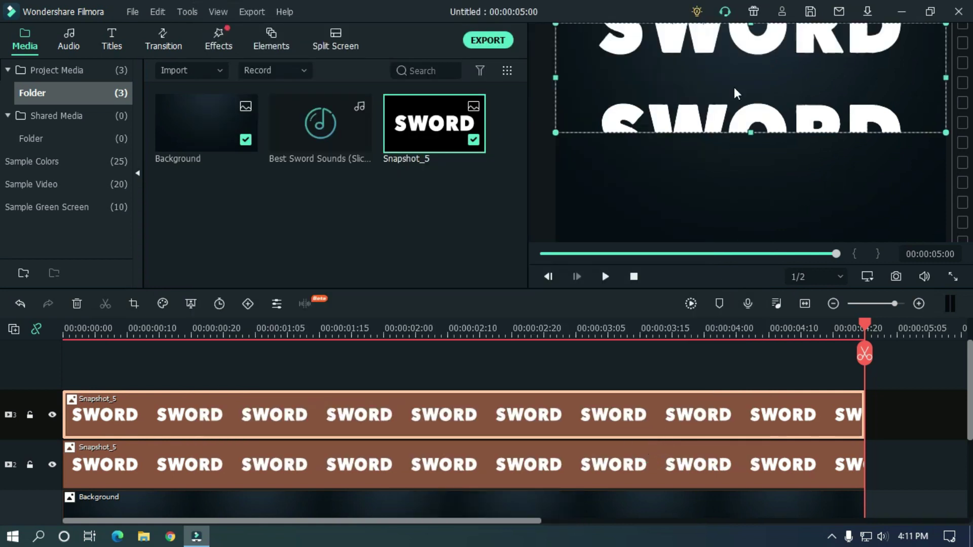
drag(741, 41, 748, 155)
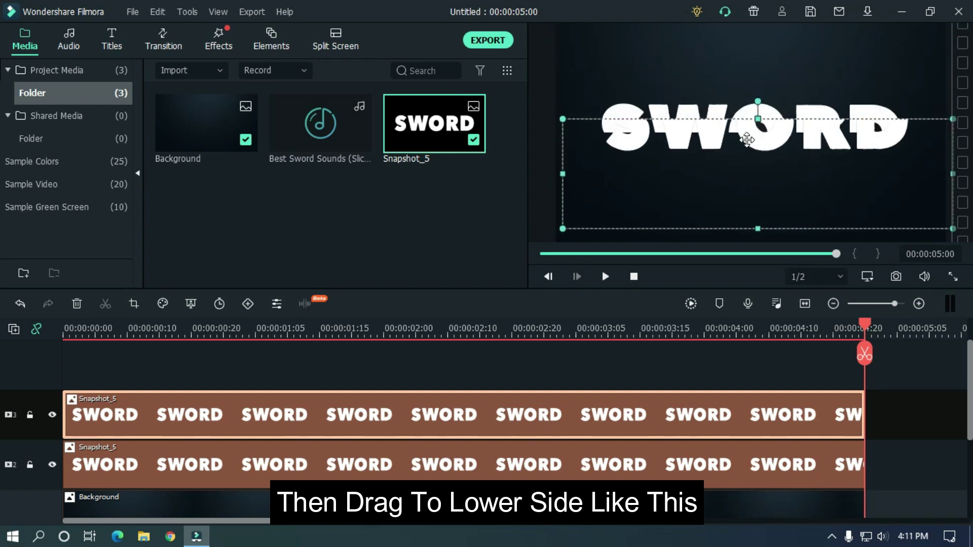
click(911, 372)
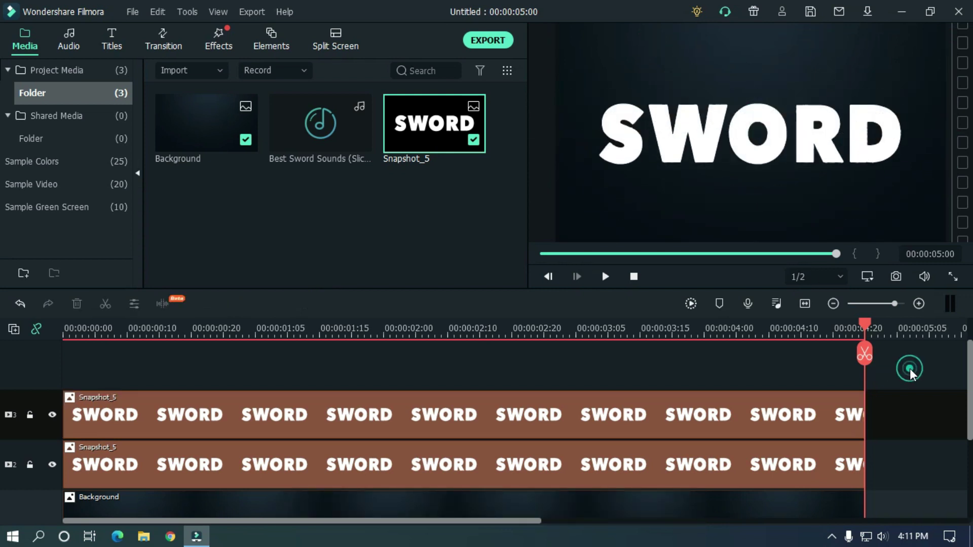
- Check the joined word near 00:00:00:20, selecting each Snapshot_5 clip in turn
drag(555, 318, 192, 353)
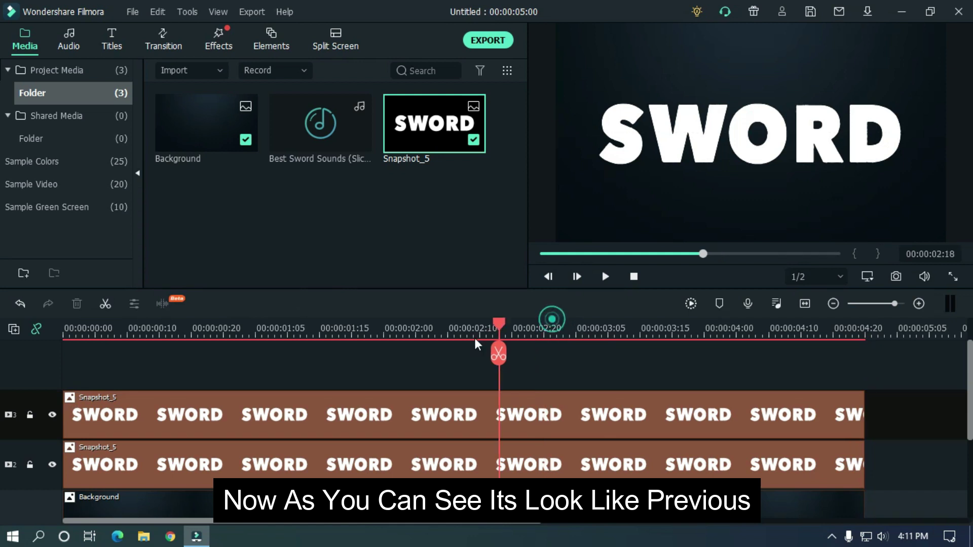
double_click(339, 406)
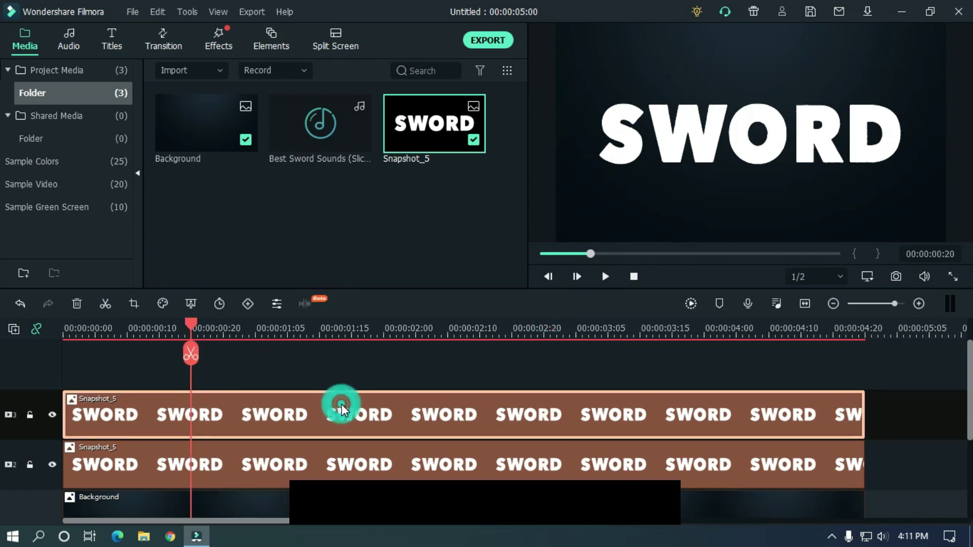
click(357, 469)
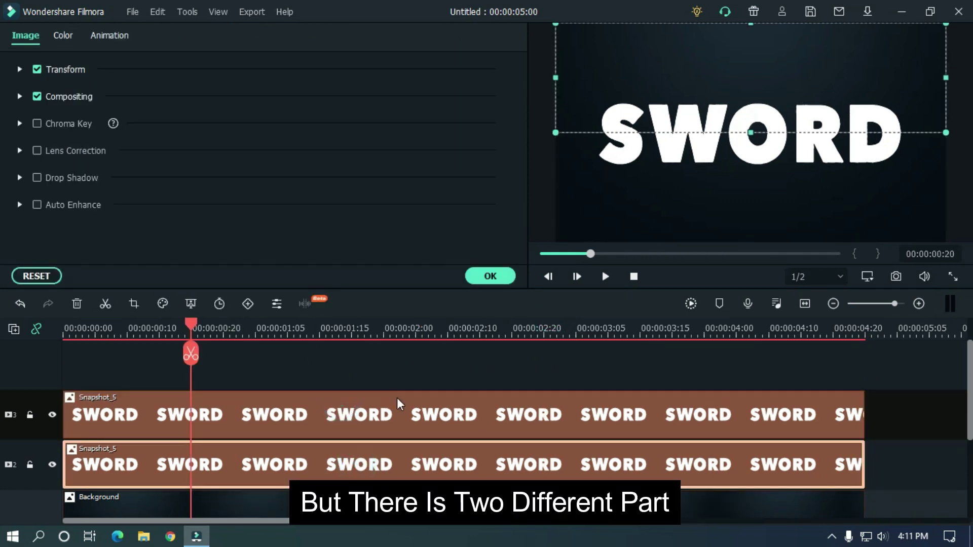
click(417, 449)
click(421, 380)
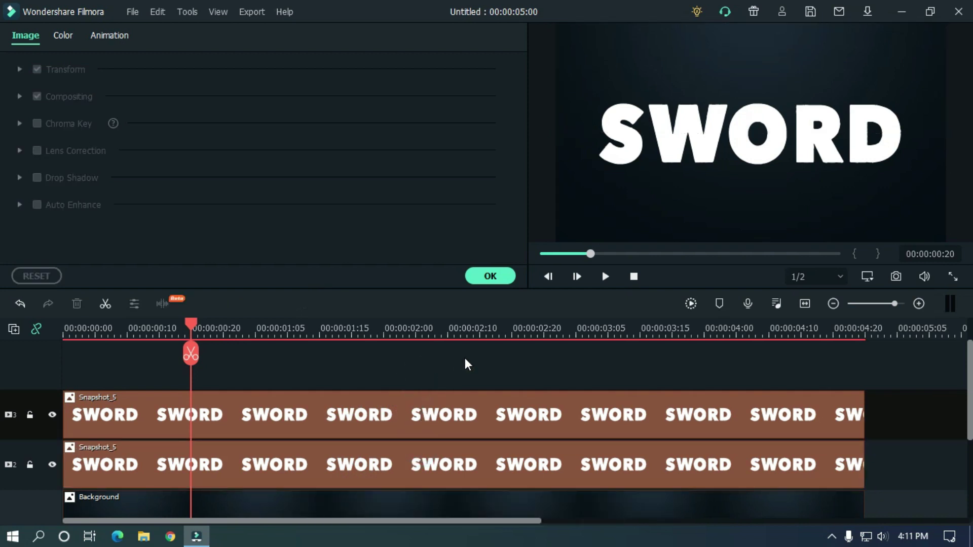
key(Left)
key(Left)
key(Left)
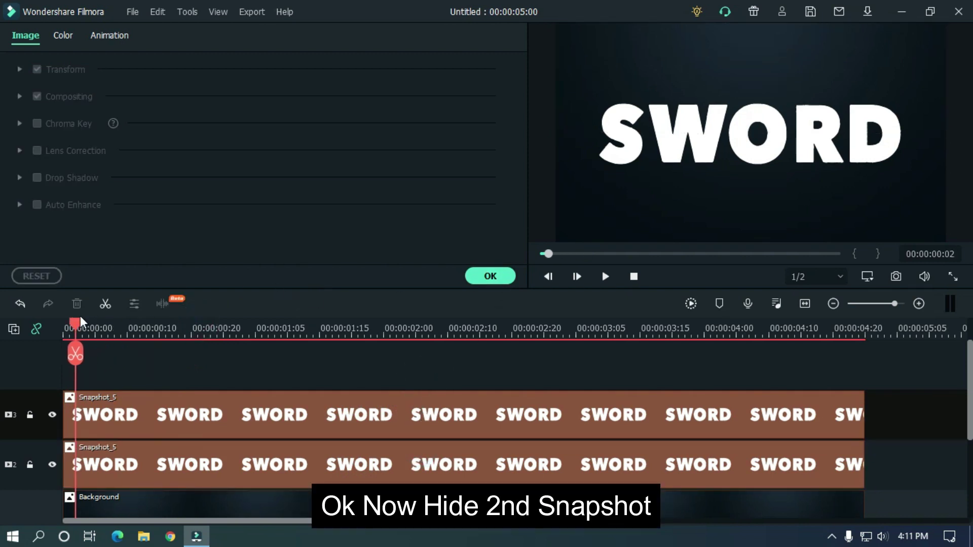
click(505, 277)
click(323, 454)
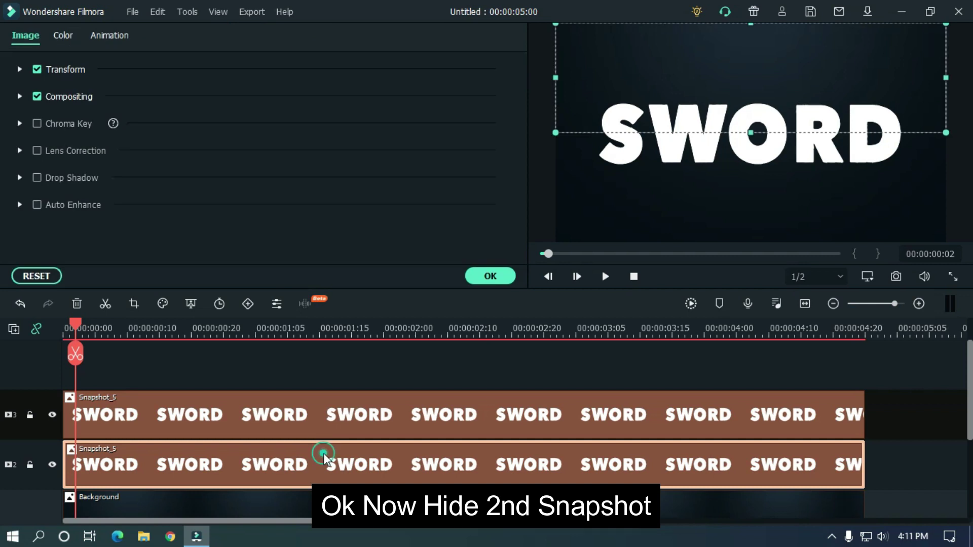
click(490, 276)
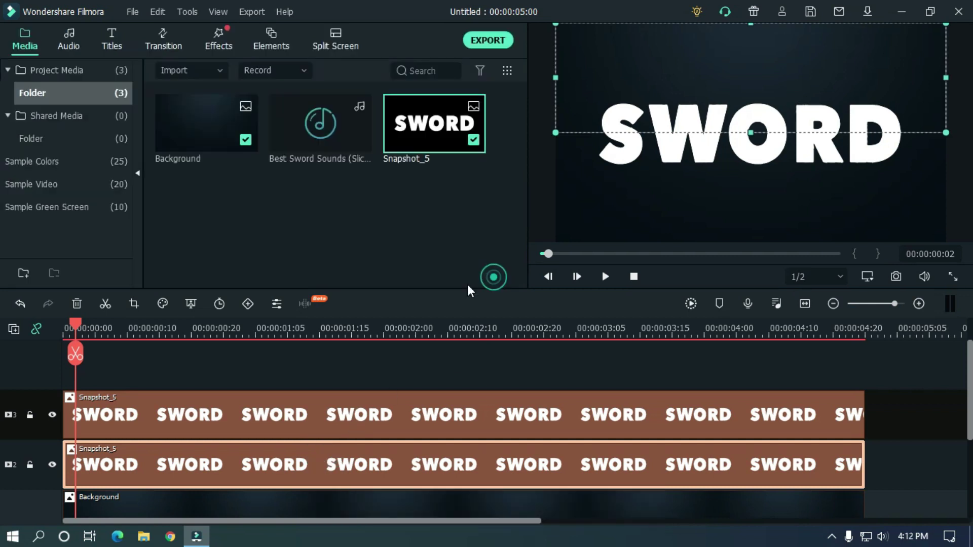
- Hide track 3, then add Default Title on a new top track and open it
click(51, 415)
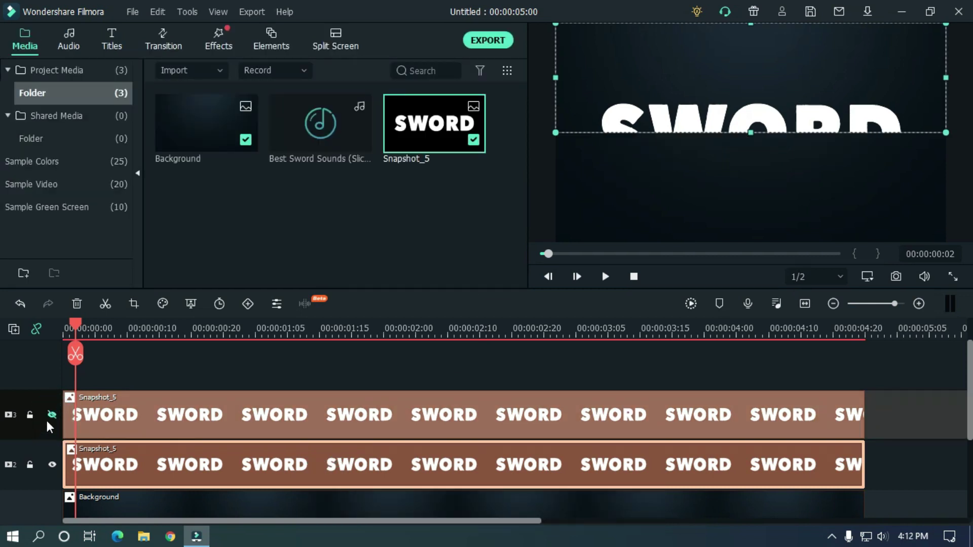
click(138, 374)
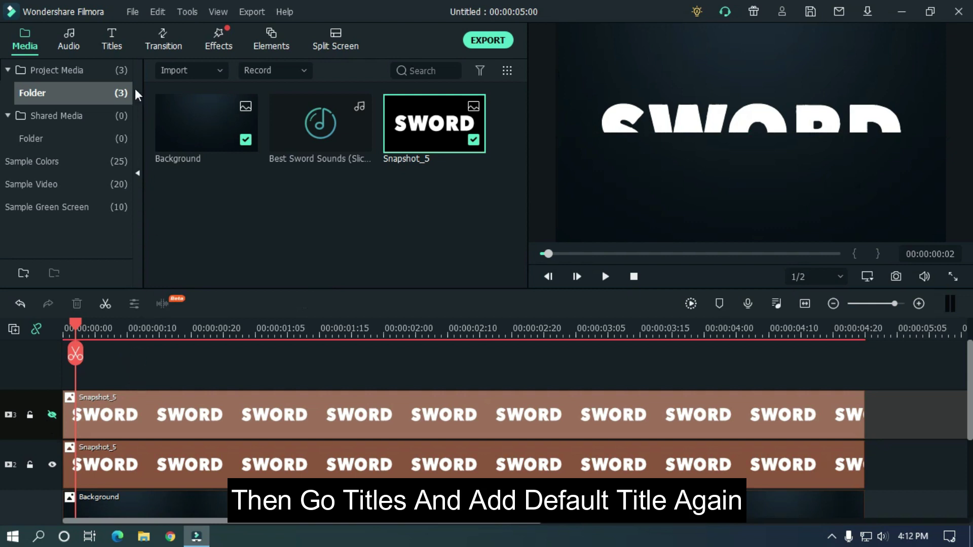
click(111, 41)
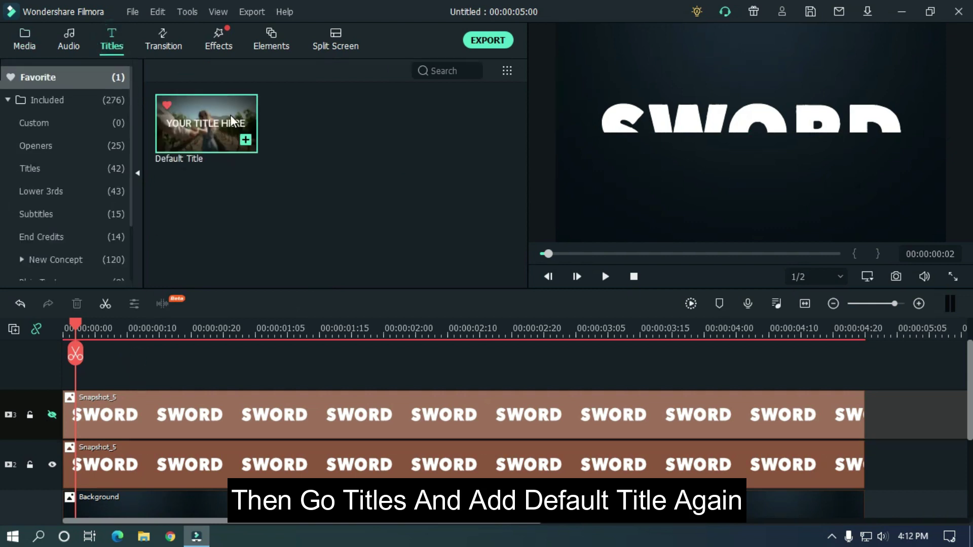
mouse_move(228, 122)
mouse_down()
mouse_move(91, 353)
mouse_move(72, 353)
mouse_up()
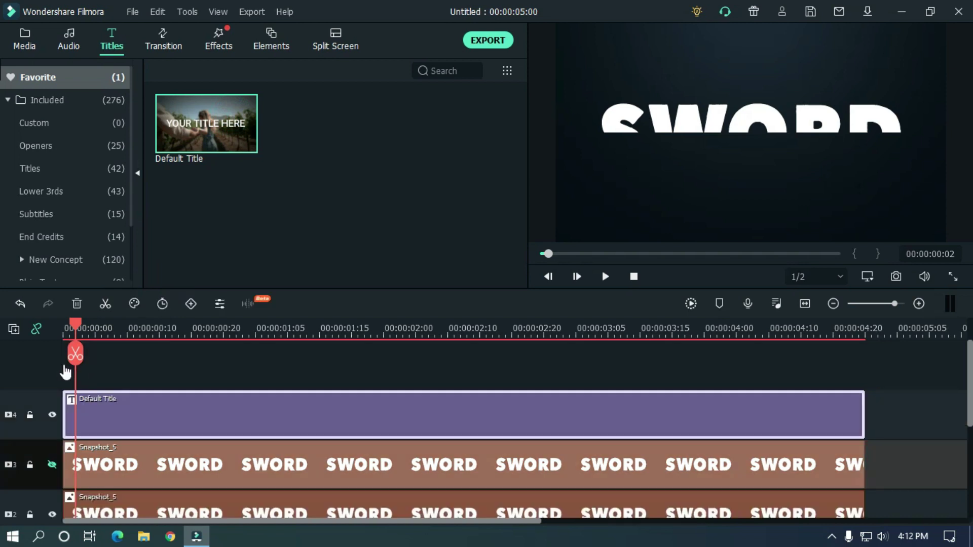
double_click(318, 422)
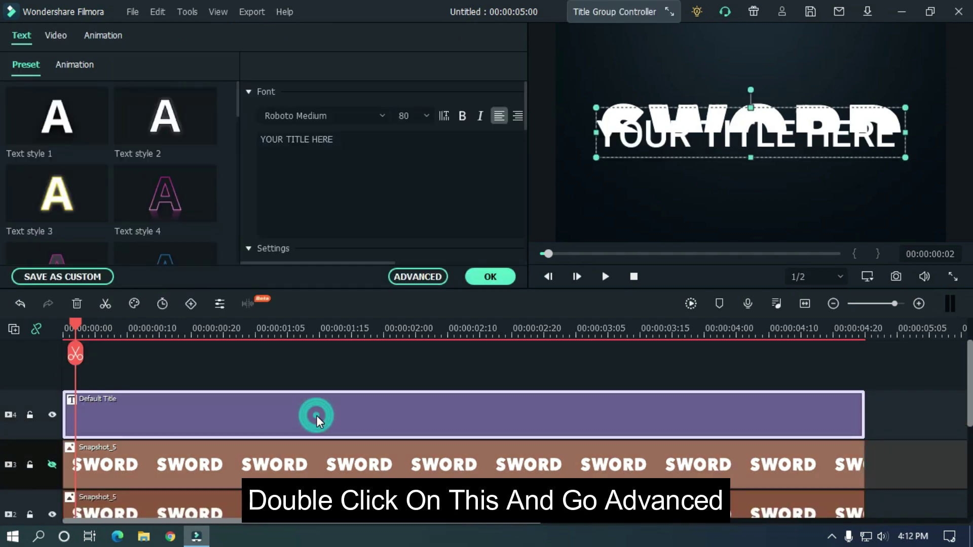
- In Advanced Text Edit, replace the YOUR TITLE HERE text with a line shape
click(419, 278)
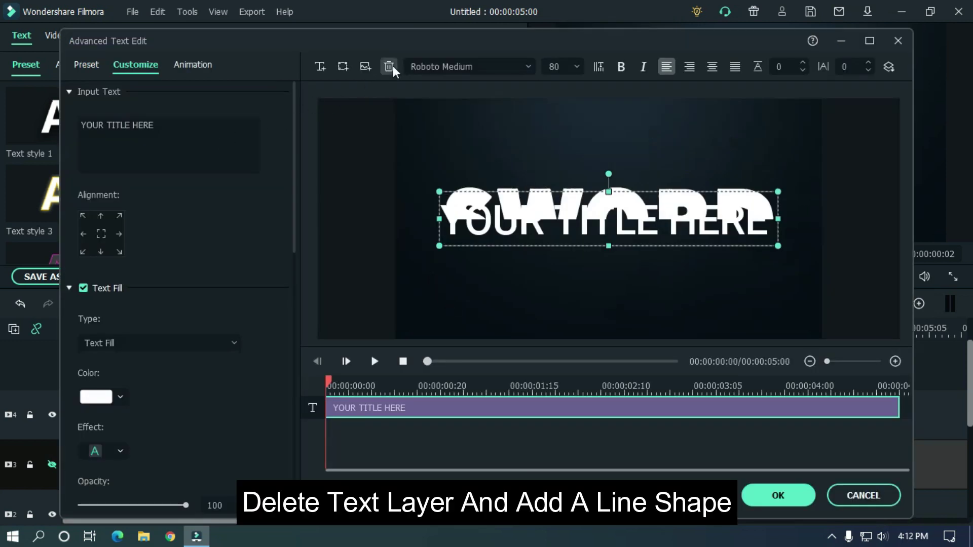
click(389, 68)
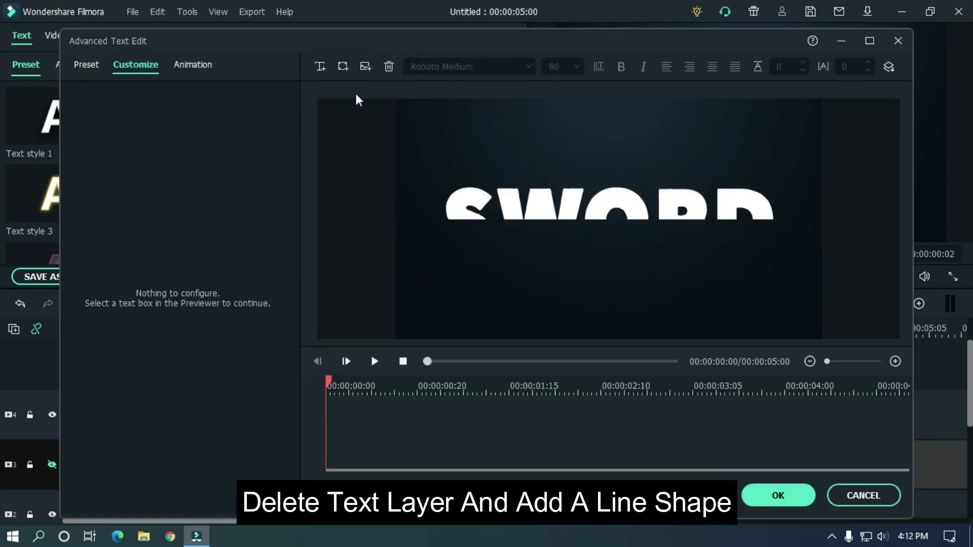
click(342, 68)
click(431, 186)
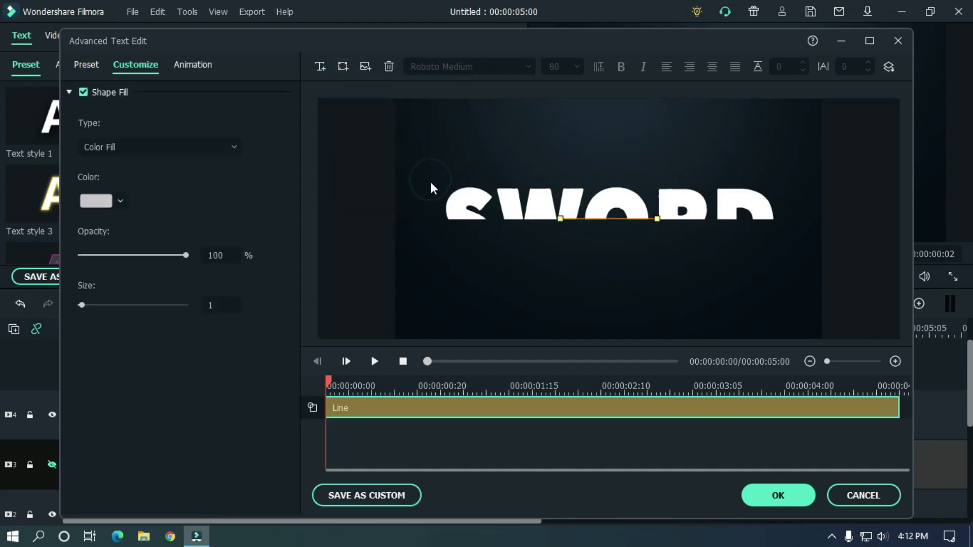
- Stretch the line across the frame and level it across SWORD
drag(559, 219, 395, 222)
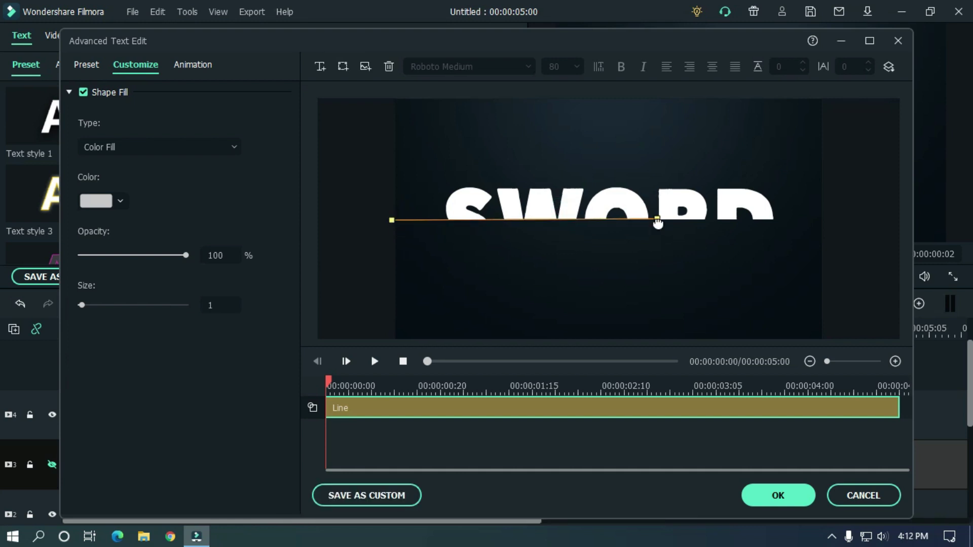
drag(659, 221, 829, 219)
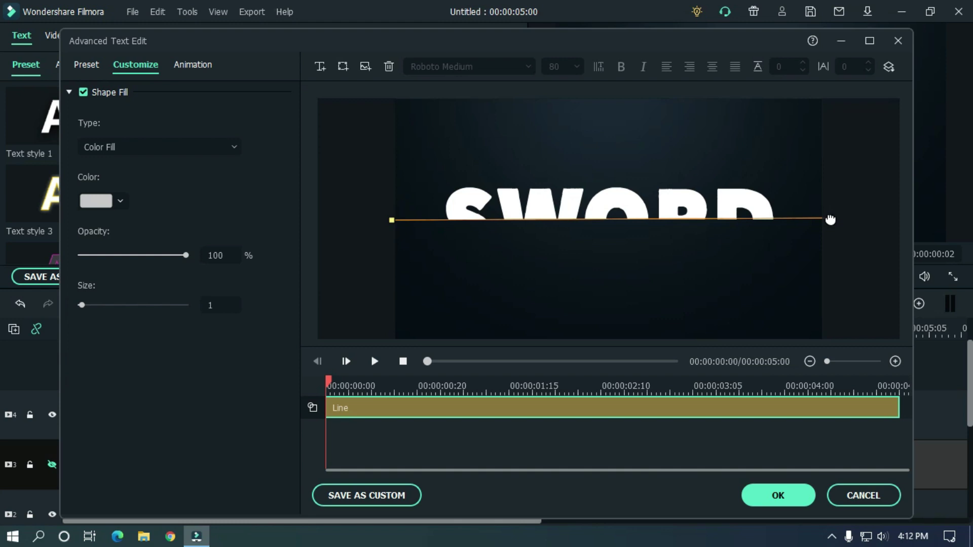
drag(830, 220, 830, 222)
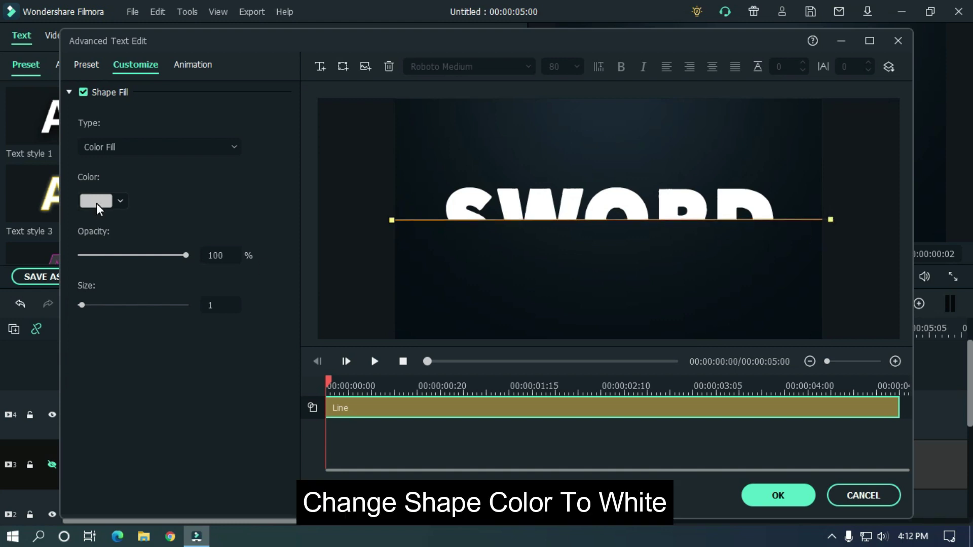
- Set the line's Shape Fill colour to white (#ffffff)
click(96, 202)
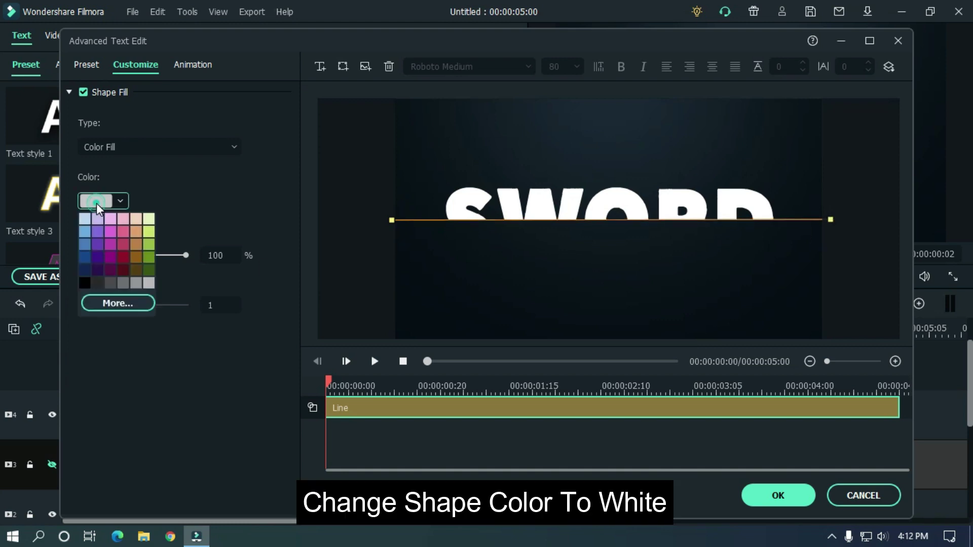
click(109, 303)
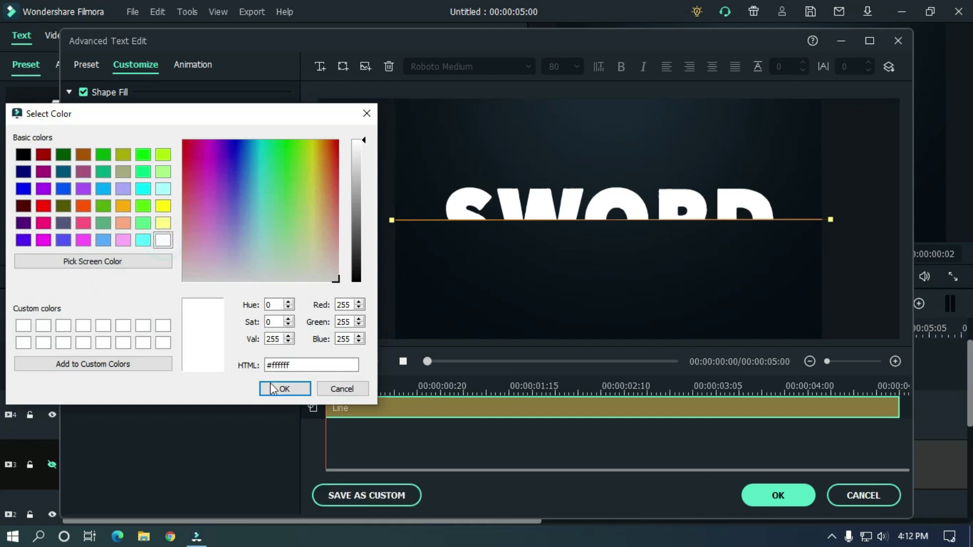
click(276, 389)
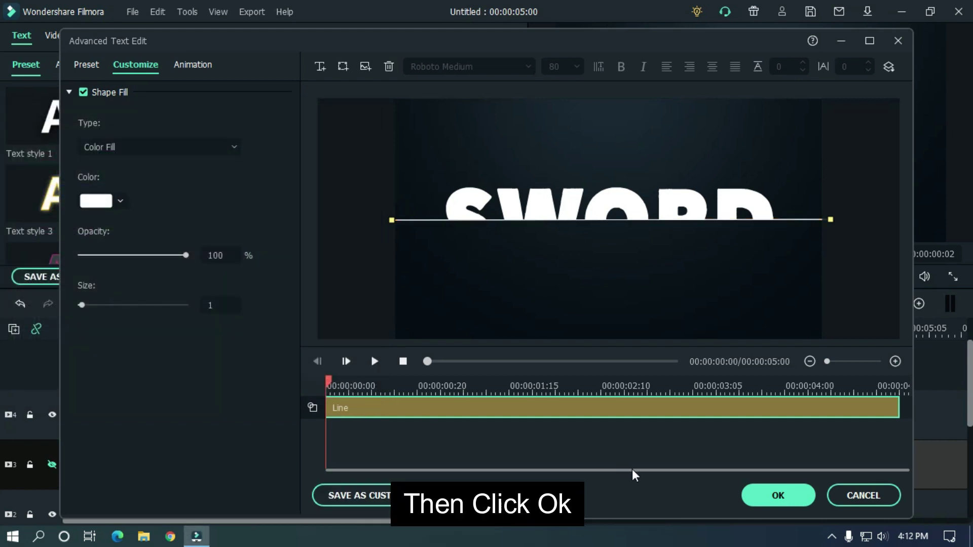
- Close the advanced editor and nudge the line up by one unit
click(778, 495)
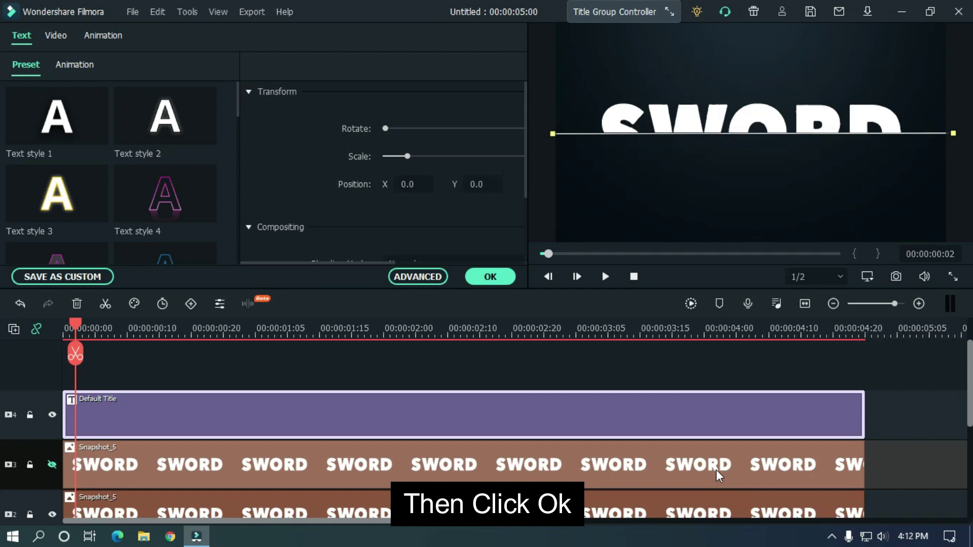
key(Up)
click(519, 370)
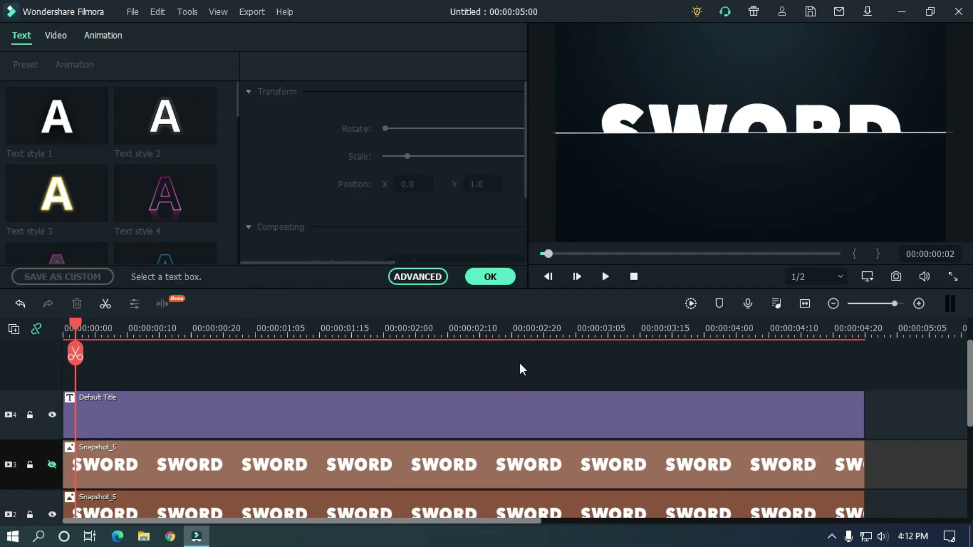
click(502, 277)
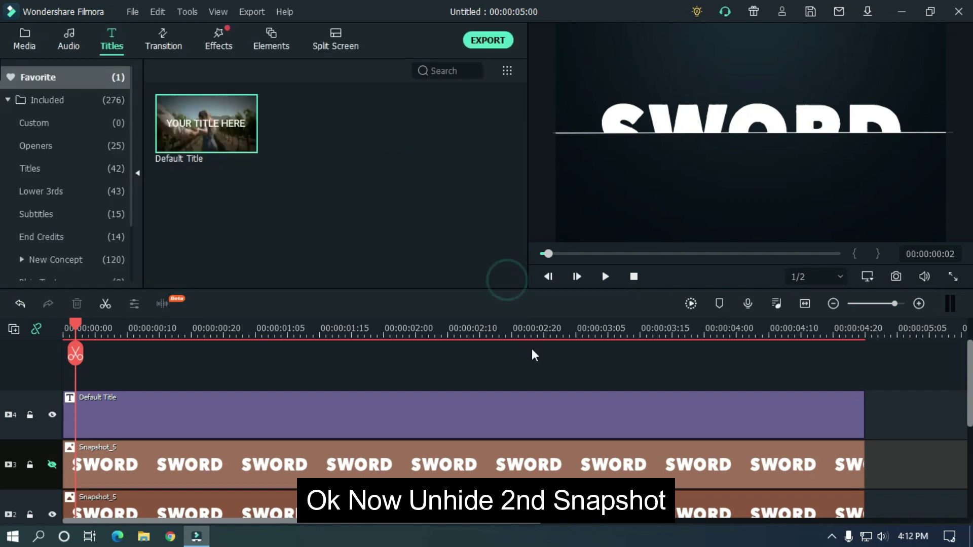
- Unhide track 3 and move the playhead to frame 20
mouse_move(545, 331)
mouse_down()
mouse_move(423, 319)
mouse_move(483, 319)
mouse_up()
click(52, 464)
drag(969, 358, 964, 369)
drag(74, 328, 153, 328)
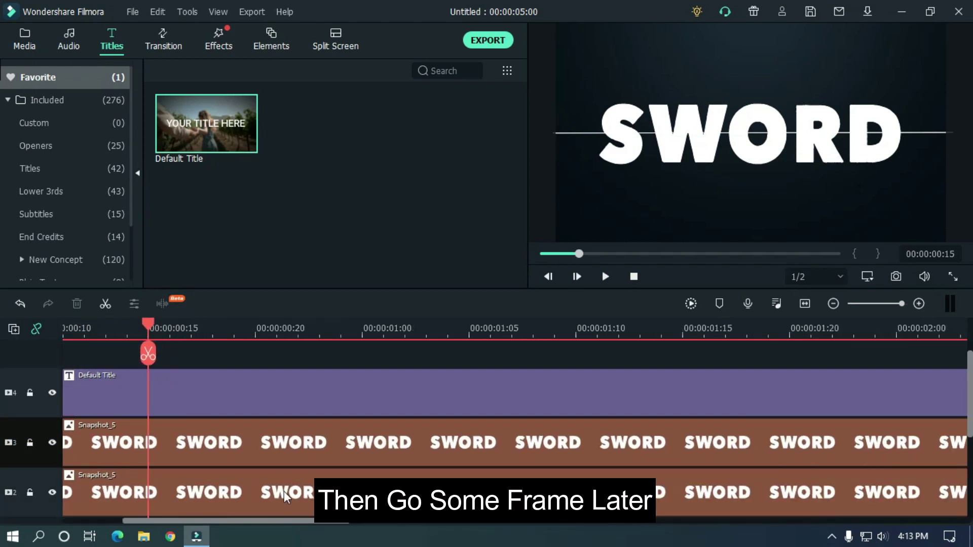
drag(576, 326, 297, 346)
drag(215, 328, 262, 333)
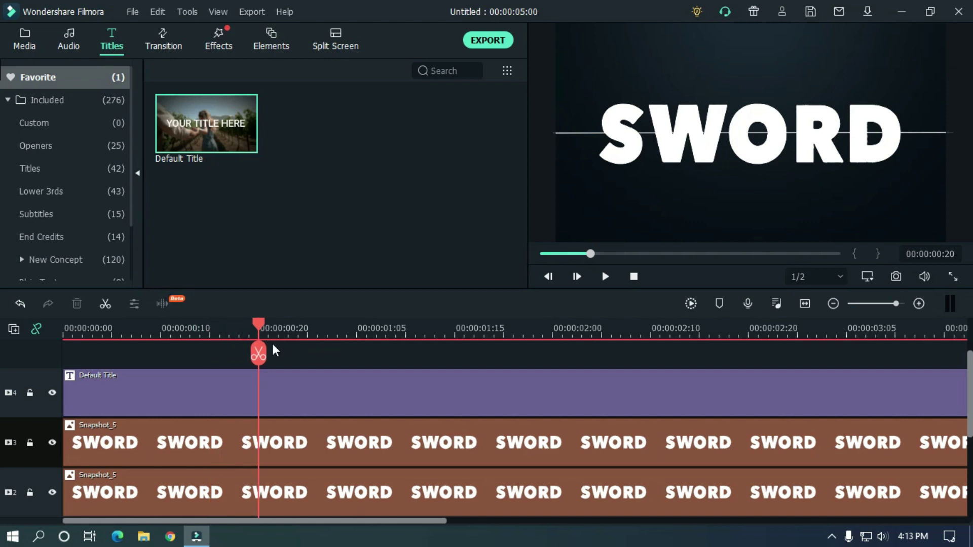
- Add a position keyframe at frame 20 with the line at X 555
double_click(303, 390)
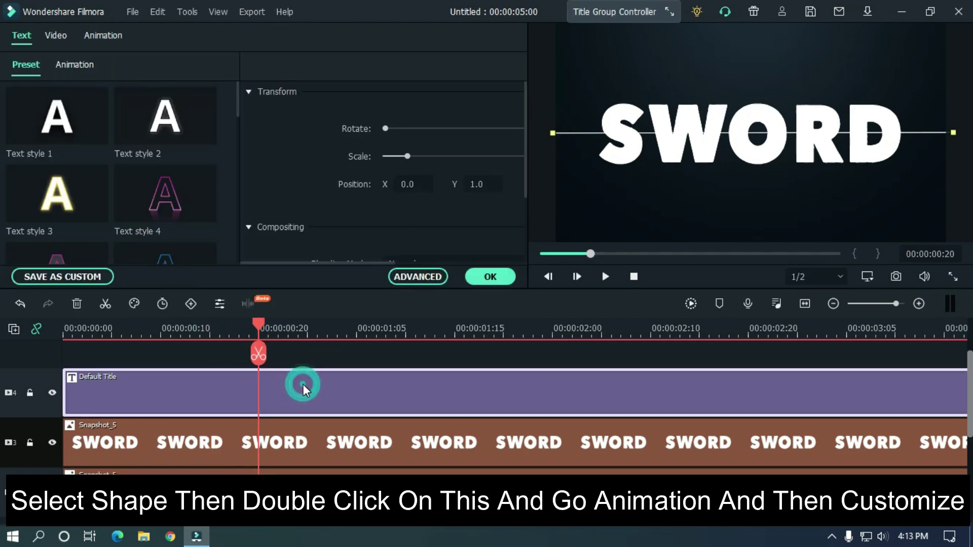
click(103, 37)
click(90, 70)
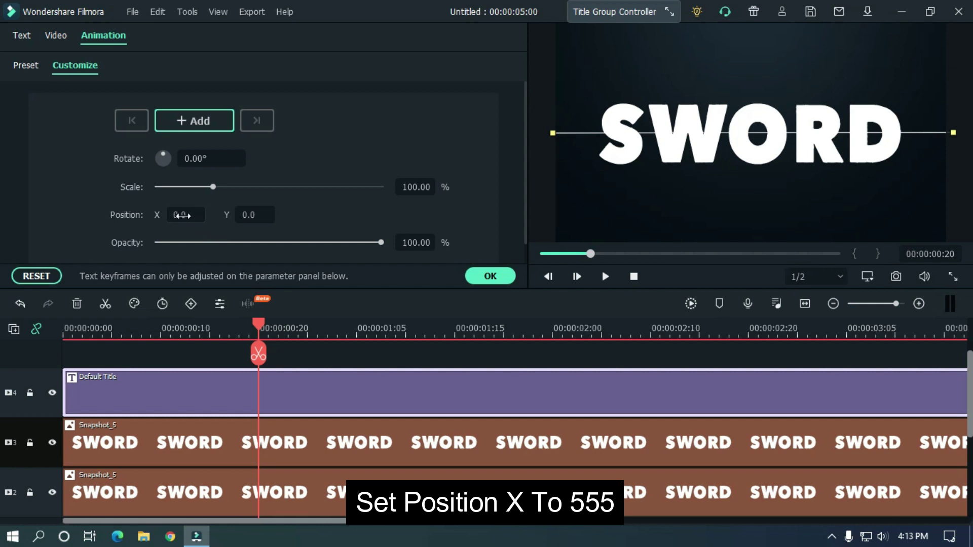
click(178, 215)
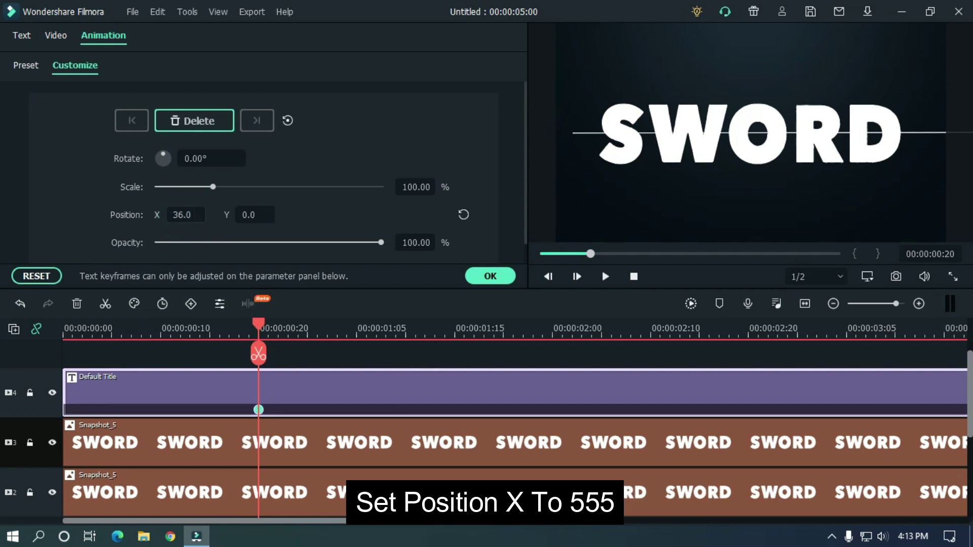
drag(184, 216, 228, 215)
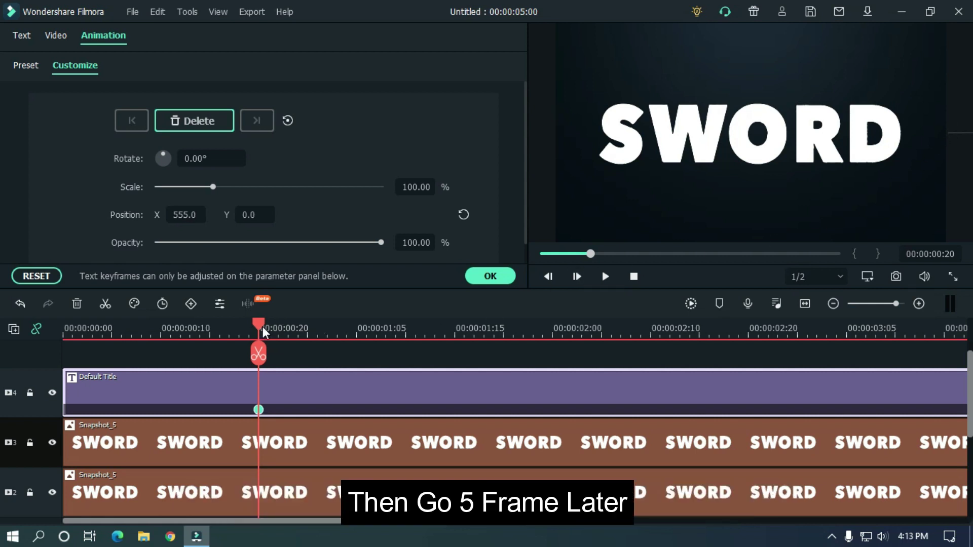
- Add a second keyframe five frames later at X -560 and preview it
drag(263, 332, 318, 332)
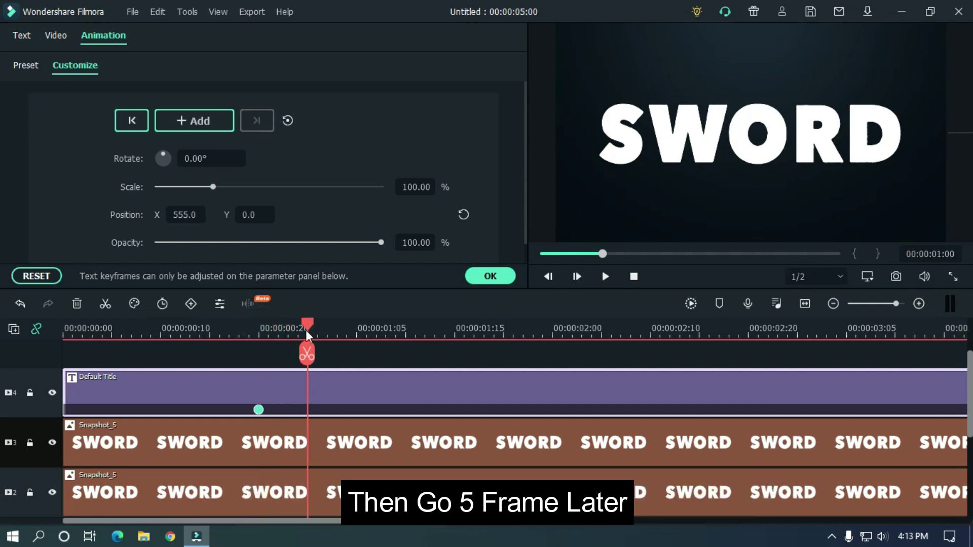
drag(185, 215, 152, 215)
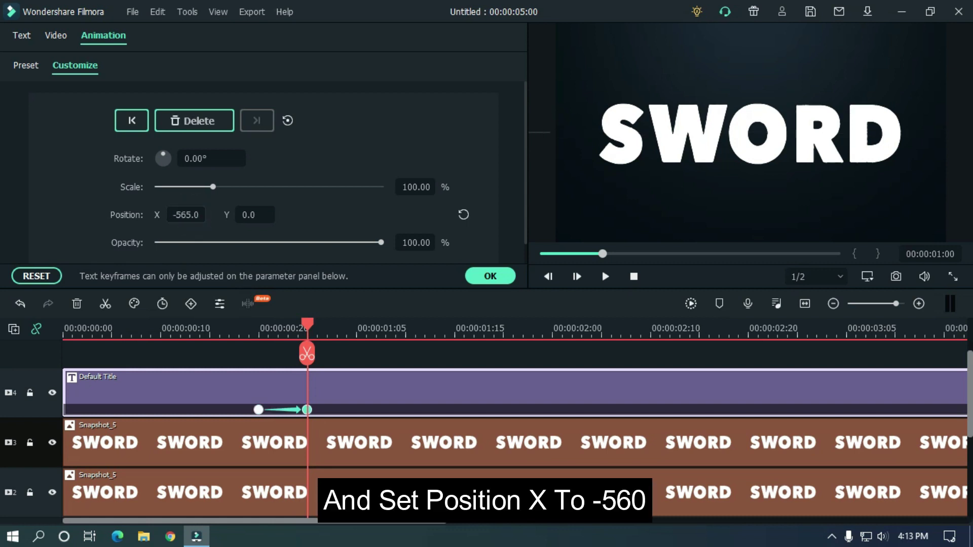
drag(185, 216, 187, 215)
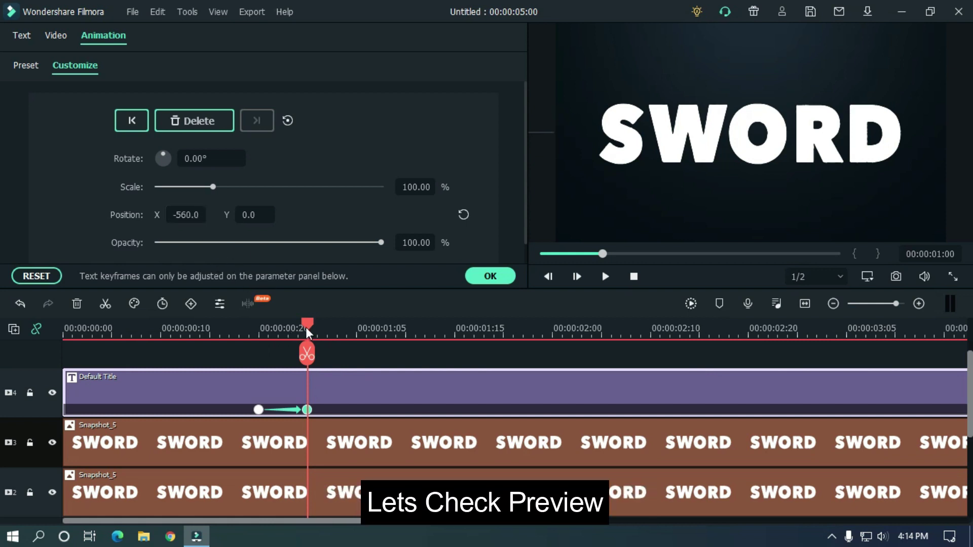
drag(308, 332, 82, 329)
key(space)
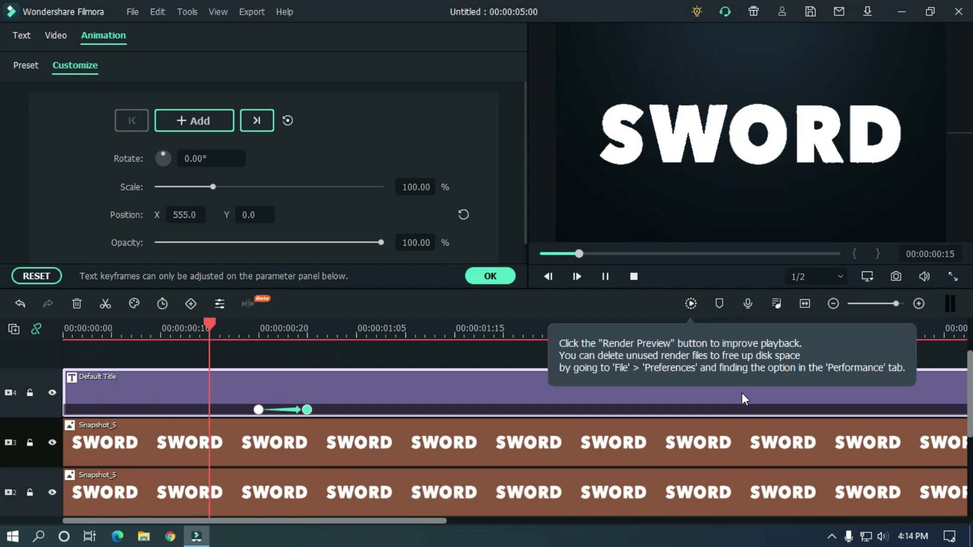
key(space)
- Close the animation settings and add Best Sword Sounds to the audio track
click(427, 356)
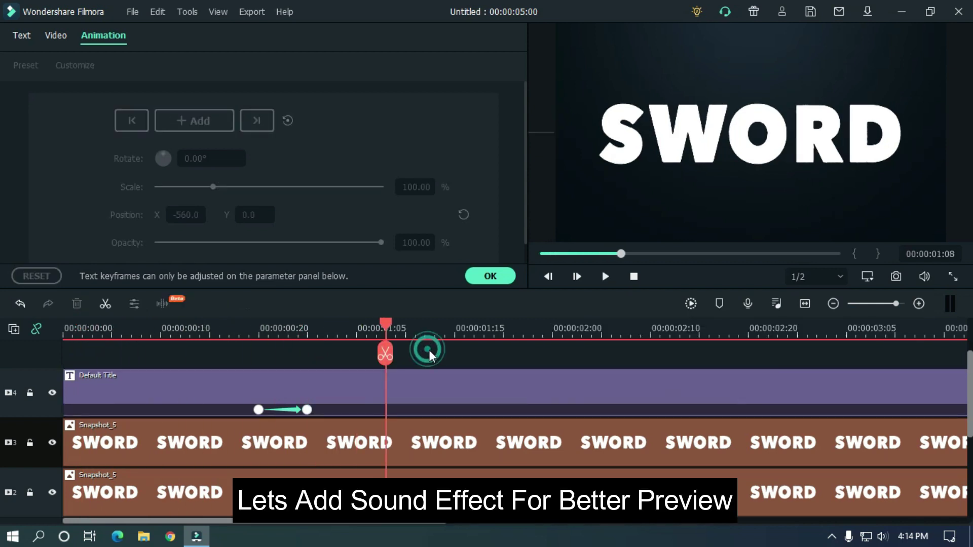
drag(385, 328, 221, 328)
drag(435, 333, 405, 332)
scroll(1, 407, down, 1)
scroll(2, 426, down, 2)
scroll(2, 436, down, 2)
click(490, 277)
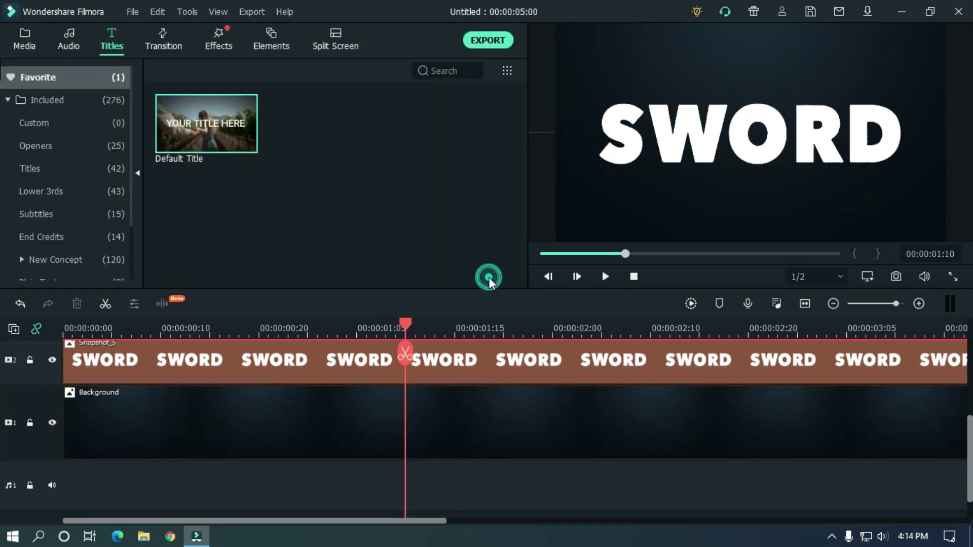
click(25, 42)
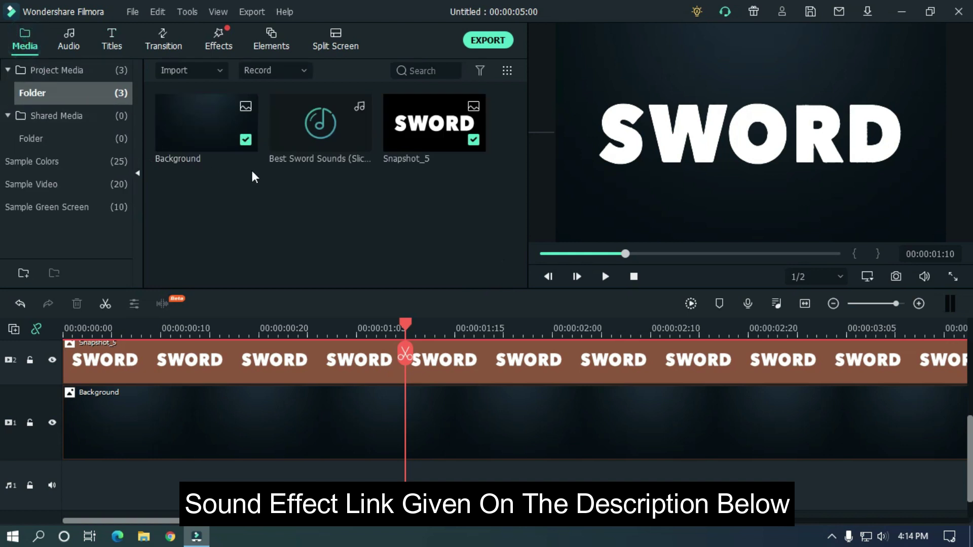
mouse_move(320, 121)
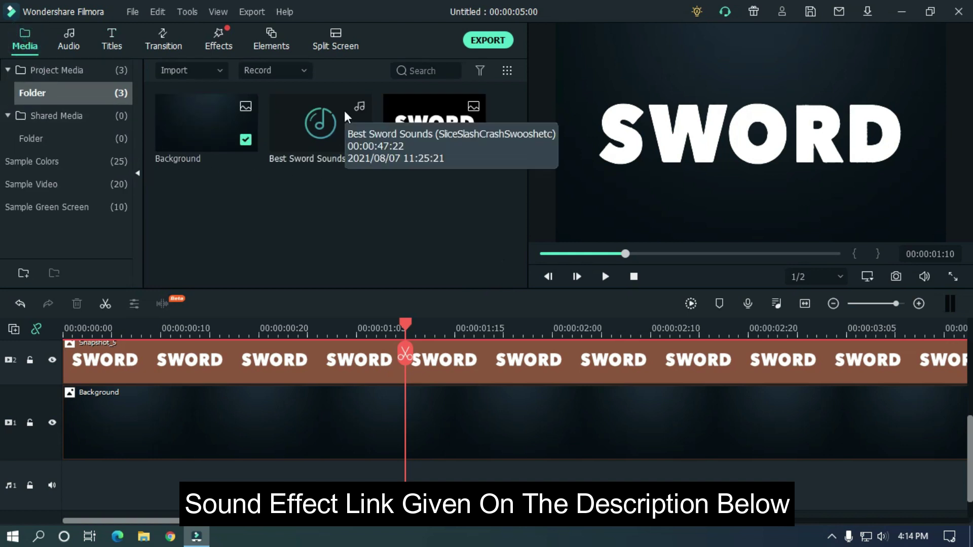
drag(337, 112, 182, 469)
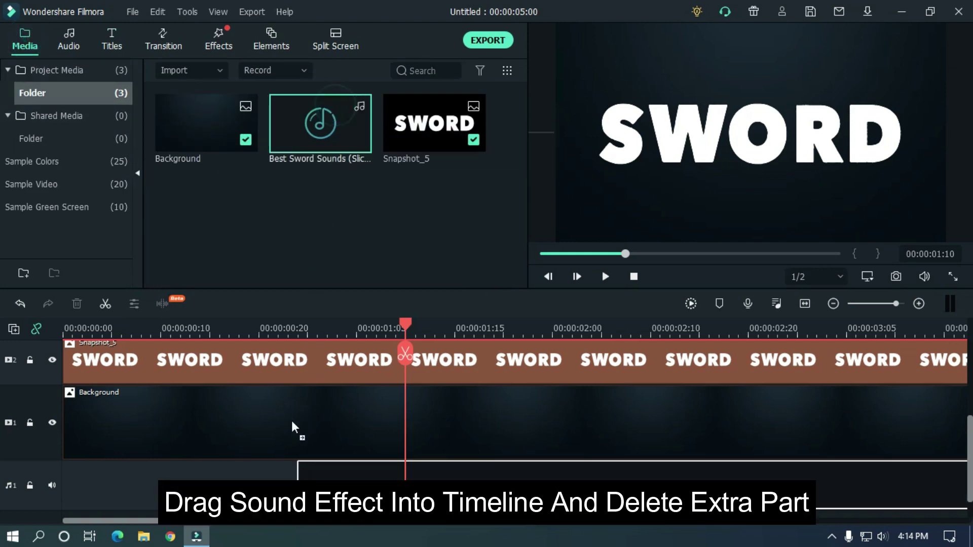
scroll(474, 464, down, 1)
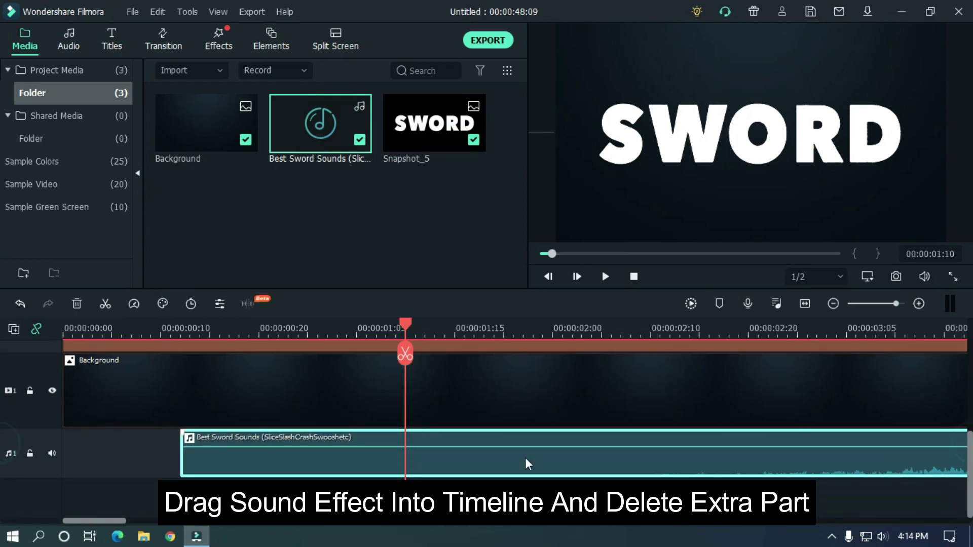
drag(92, 521, 243, 521)
- Split the sound clip at the playhead and delete the unwanted part
click(532, 329)
click(543, 353)
click(525, 456)
key(Delete)
click(747, 390)
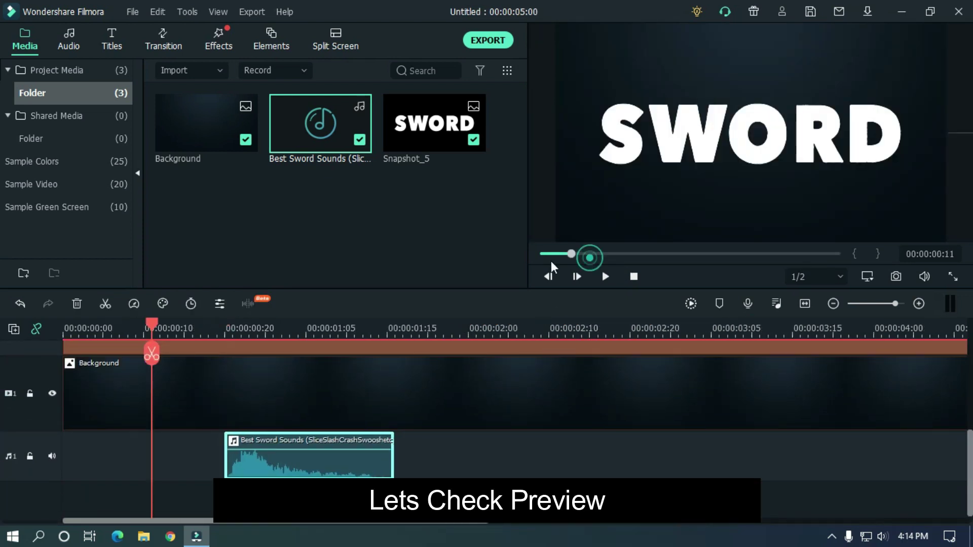
- Preview the slash animation, then park the playhead at 00:00:01:10, past the line's last keyframe
click(699, 458)
key(space)
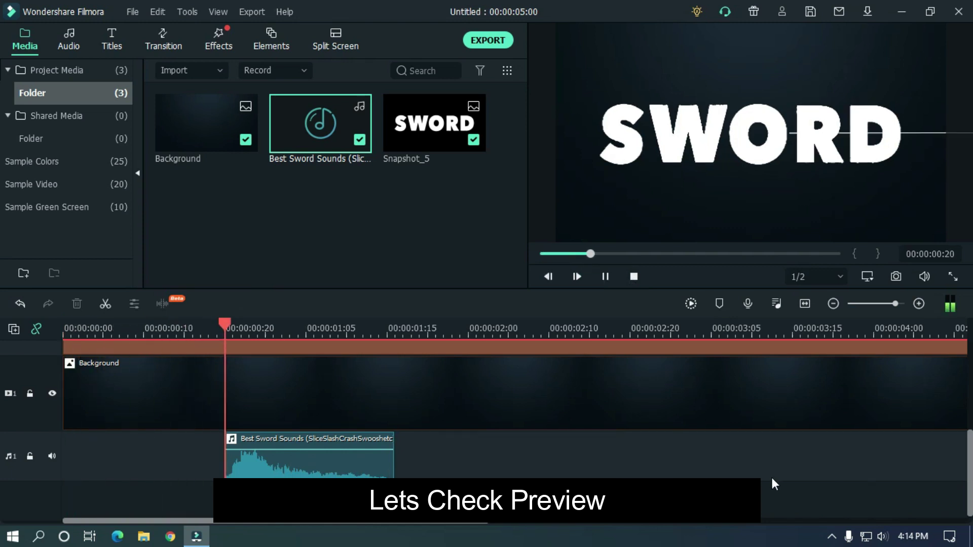
scroll(0, 433, up, 2)
key(space)
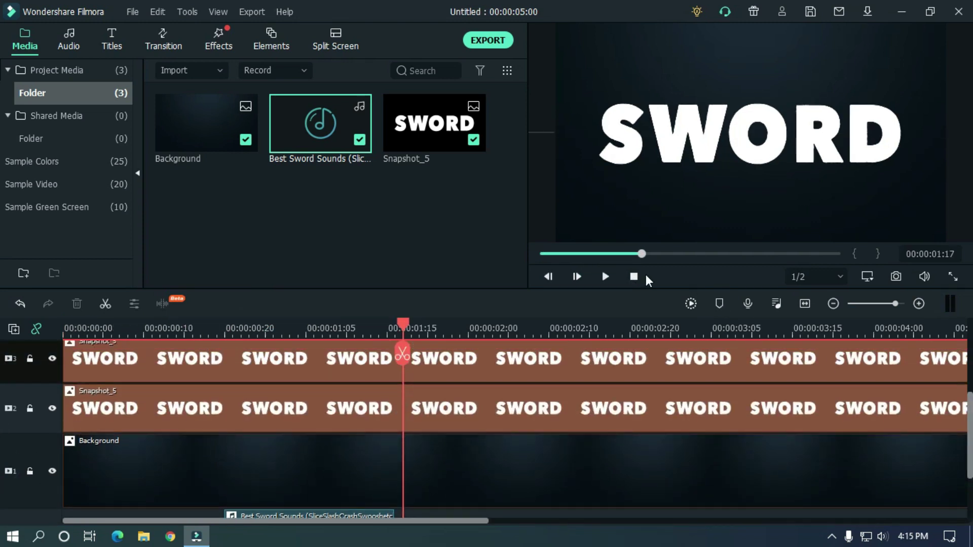
drag(615, 259, 514, 260)
key(space)
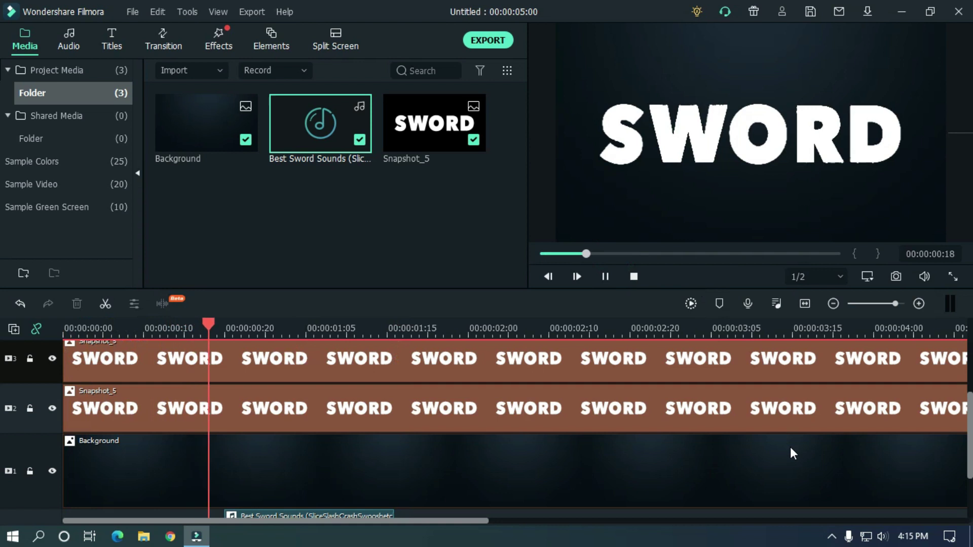
key(space)
scroll(2, 440, up, 2)
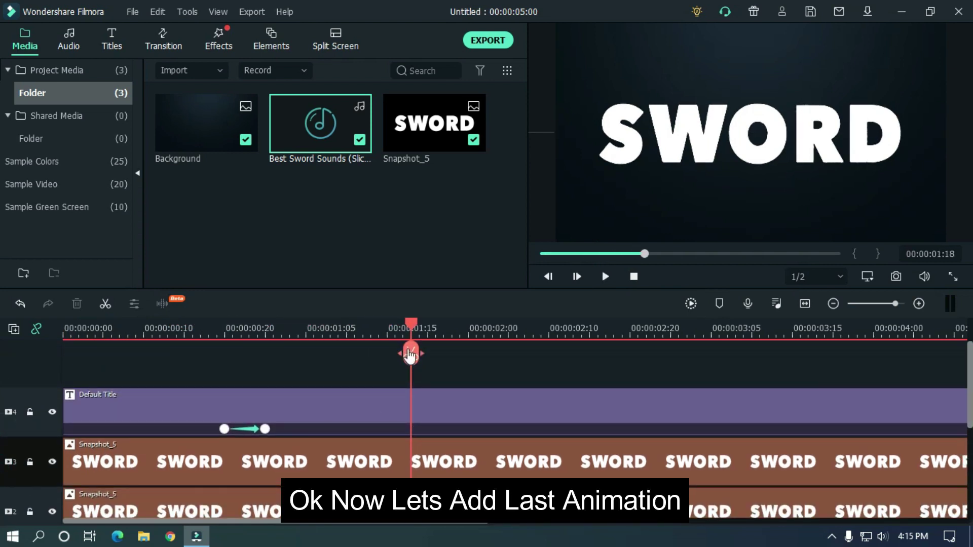
drag(418, 328, 265, 327)
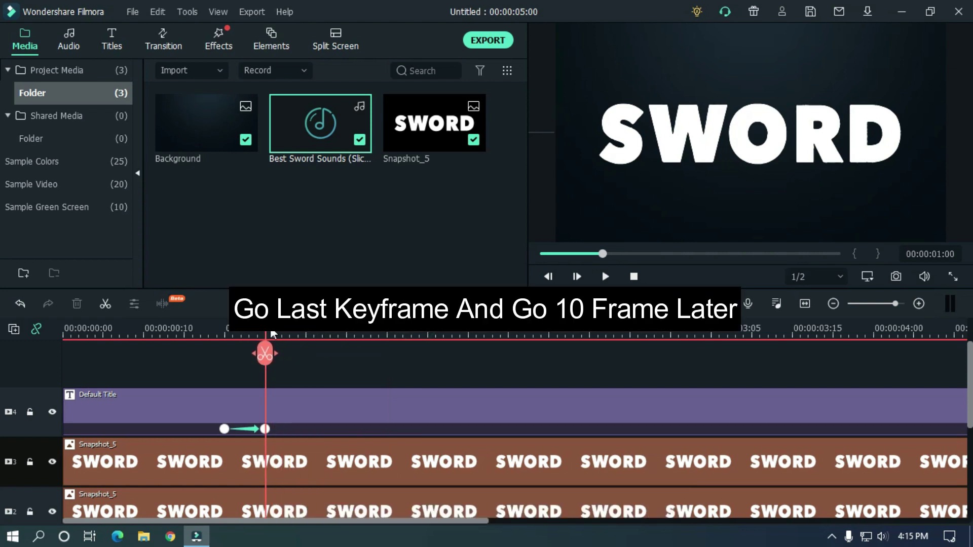
drag(271, 333, 351, 335)
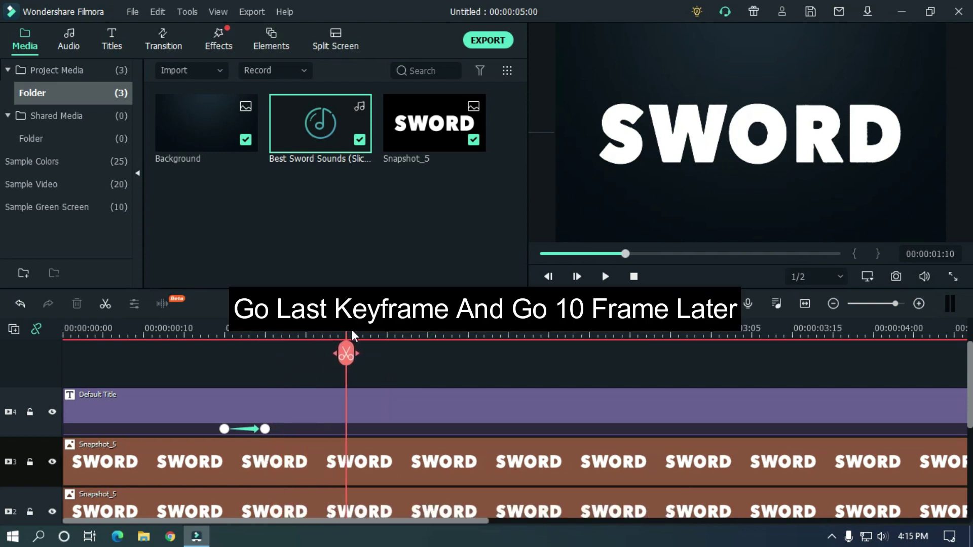
scroll(2, 383, down, 1)
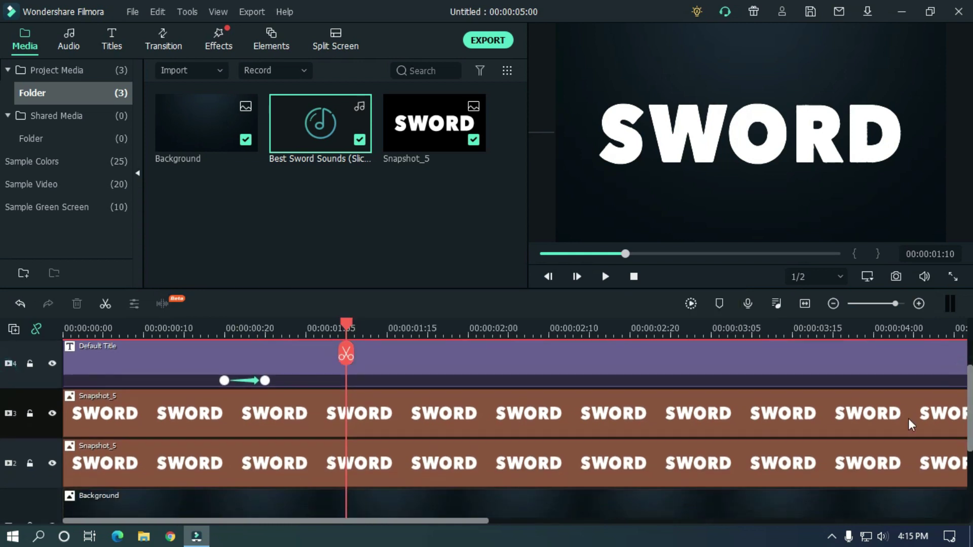
- Keyframe the upper Snapshot_5 clip's Position X from 0 at 01:10 to 10 at 01:20
click(397, 421)
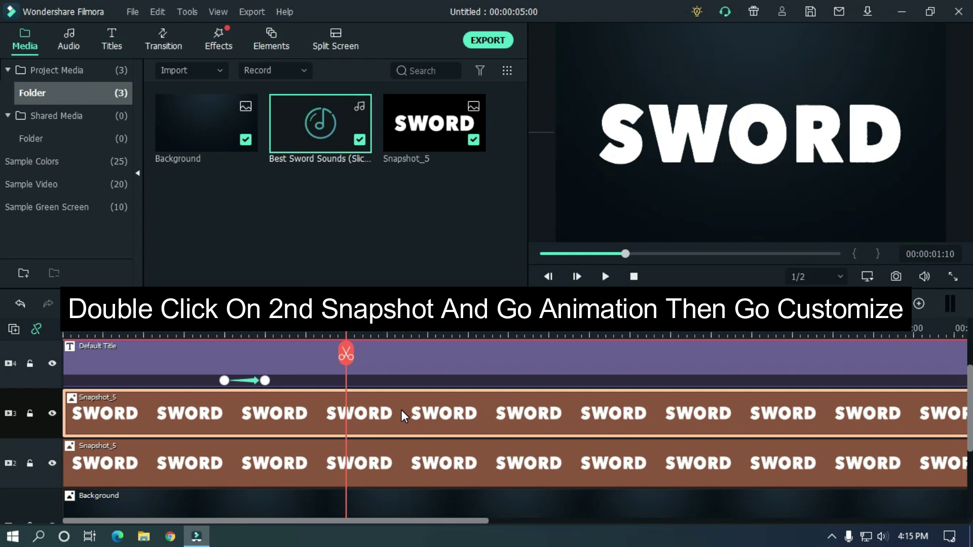
double_click(402, 416)
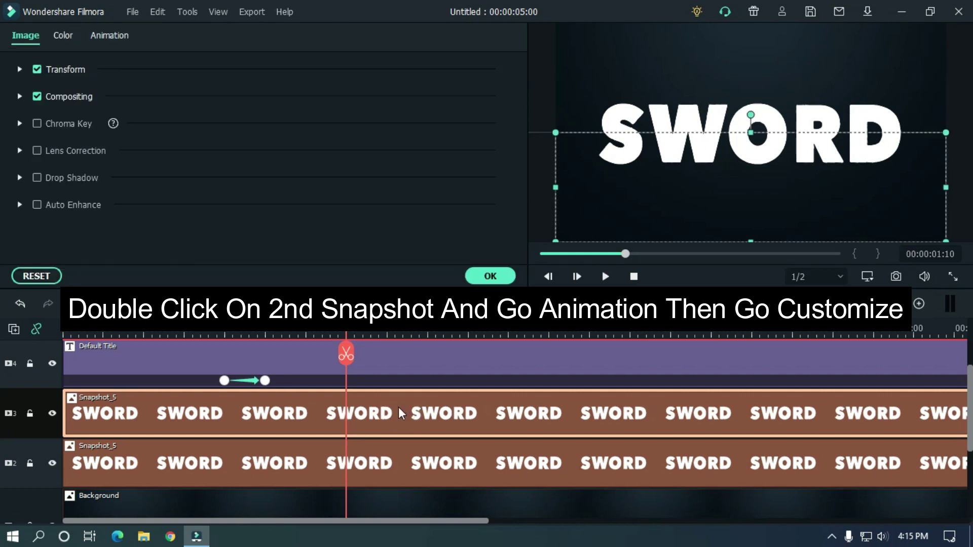
click(109, 36)
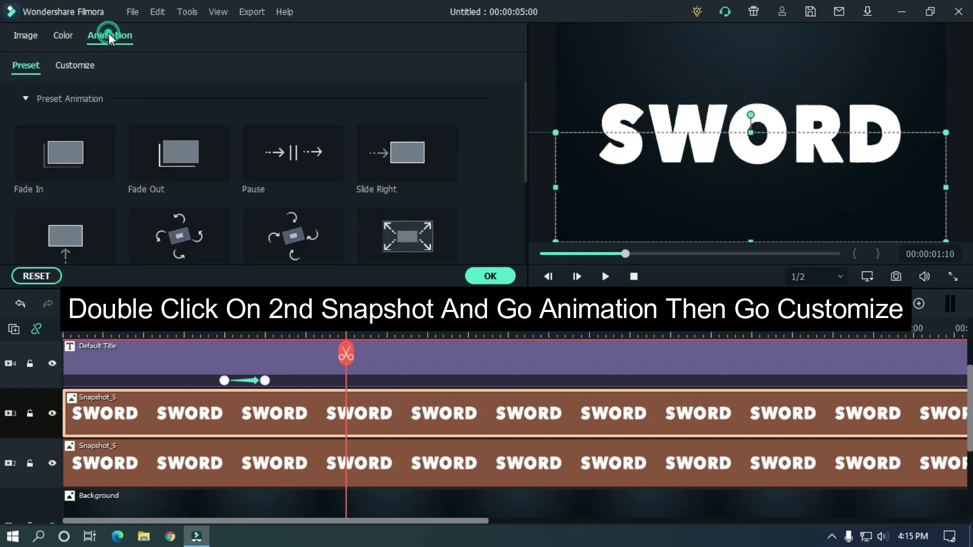
click(75, 65)
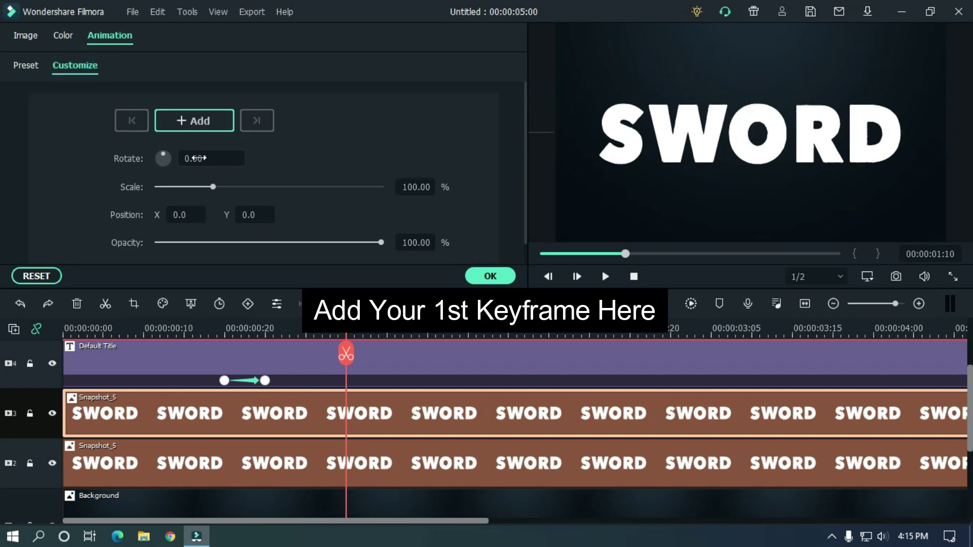
click(198, 124)
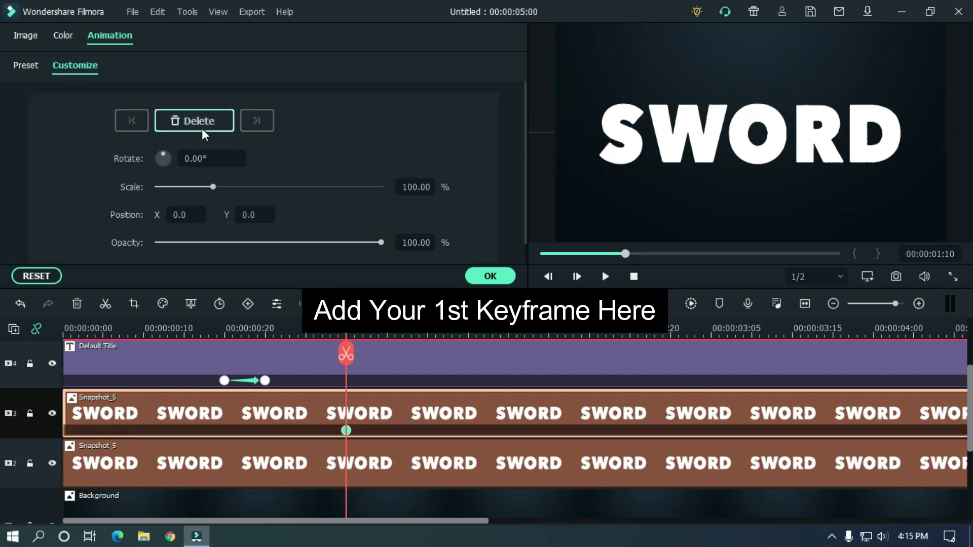
drag(356, 334, 434, 338)
text(10)
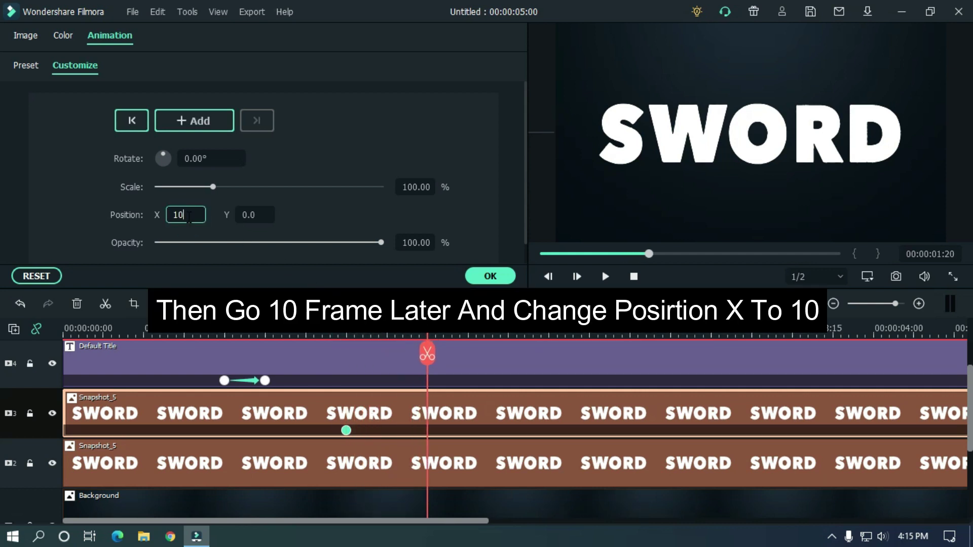
key(Return)
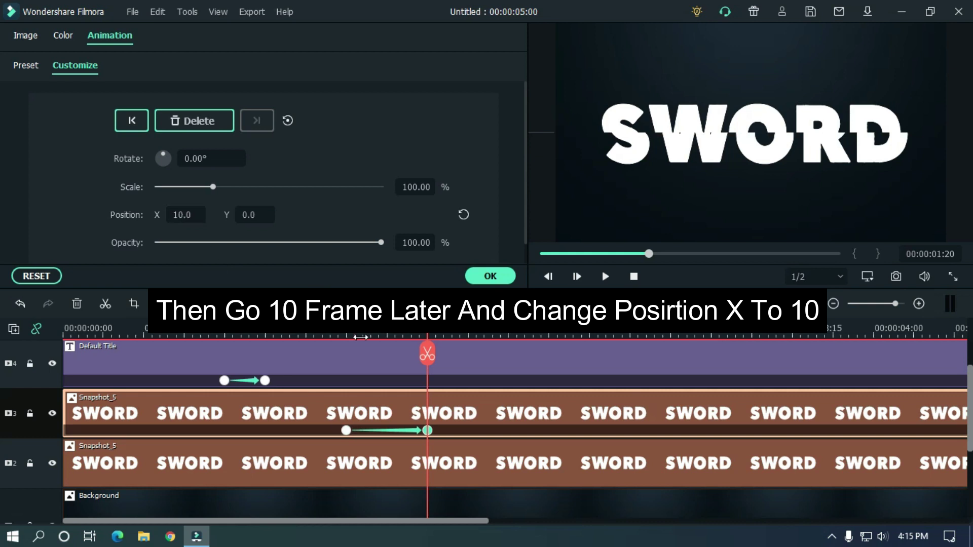
drag(430, 336, 348, 336)
- Keyframe the lower Snapshot_5 clip's Position X from 0 at 01:10 to -10 at 01:20
click(386, 463)
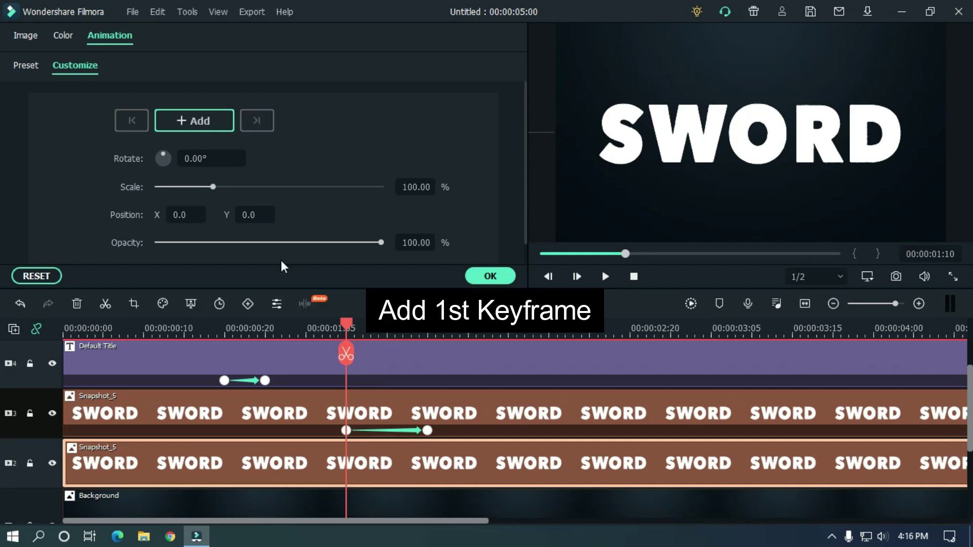
click(201, 126)
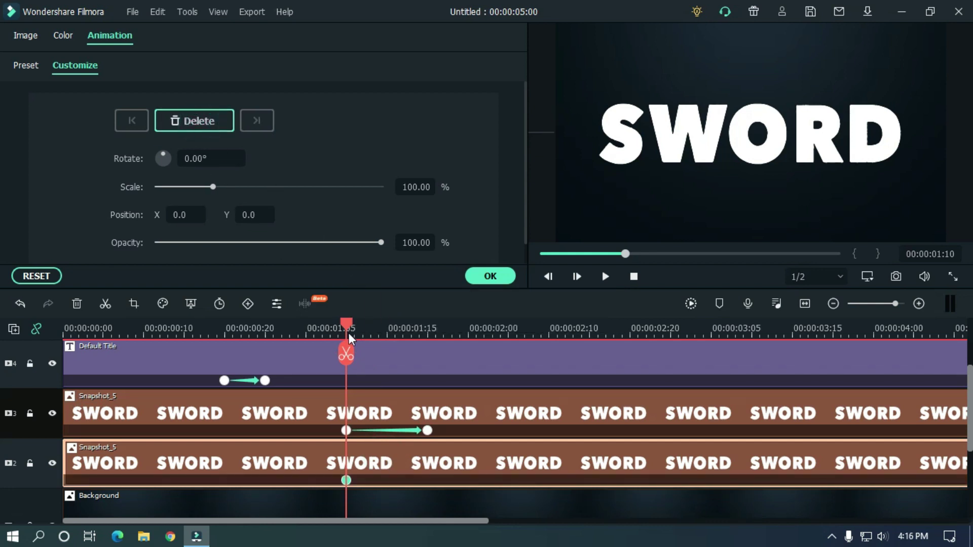
drag(348, 337, 430, 336)
click(183, 216)
text(-10)
key(Return)
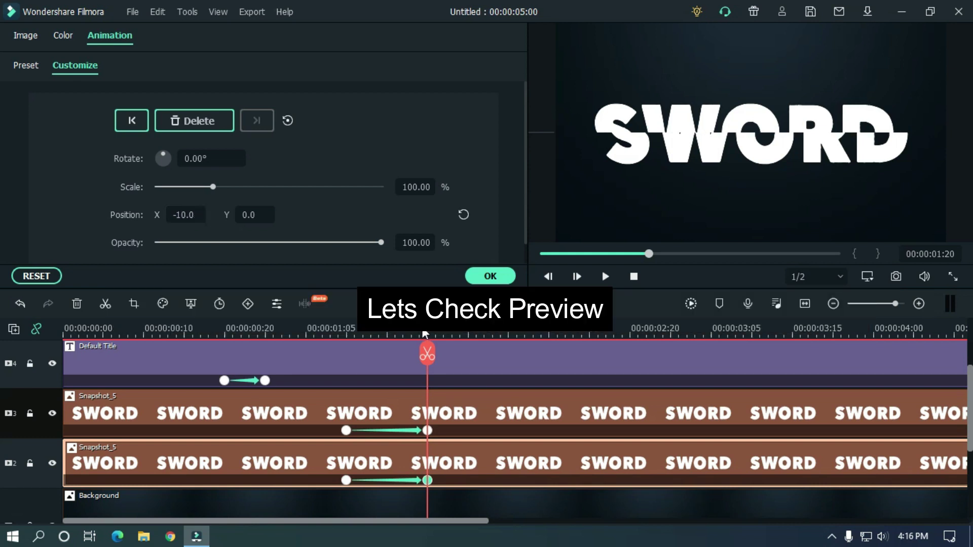
drag(409, 336, 2, 368)
scroll(625, 323, down, 3)
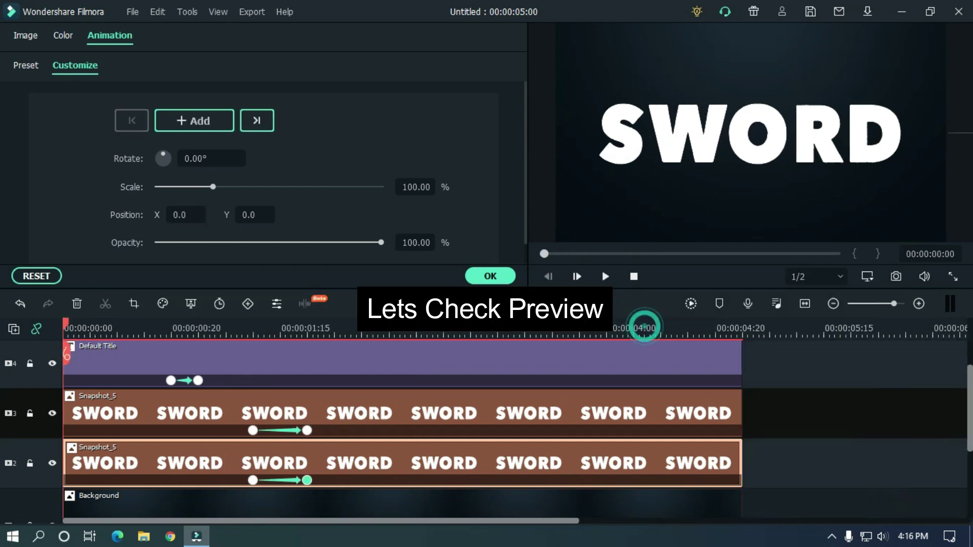
click(726, 357)
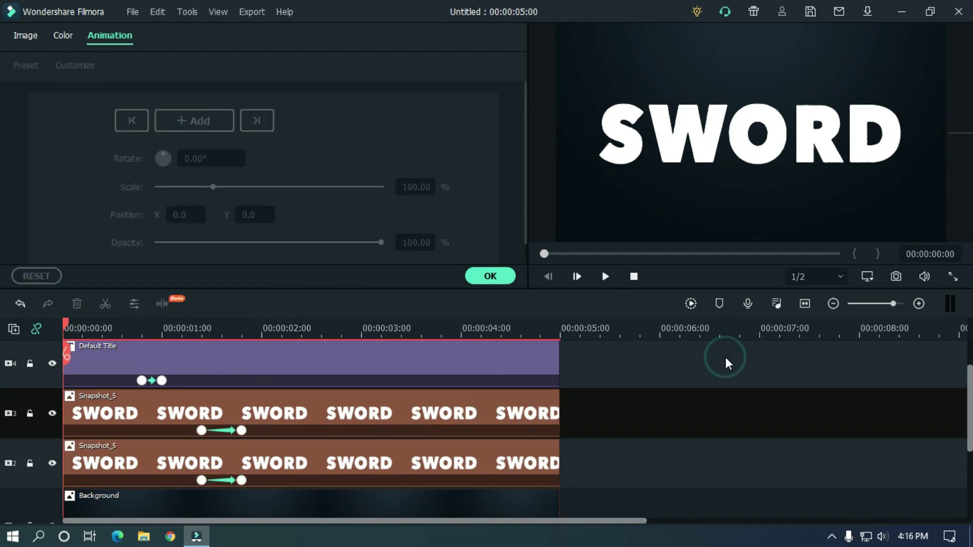
key(space)
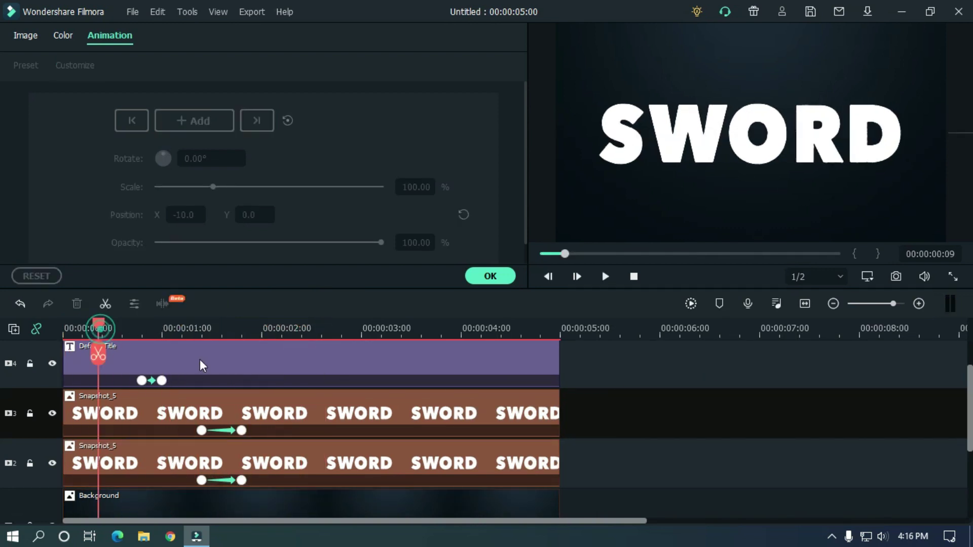
click(712, 369)
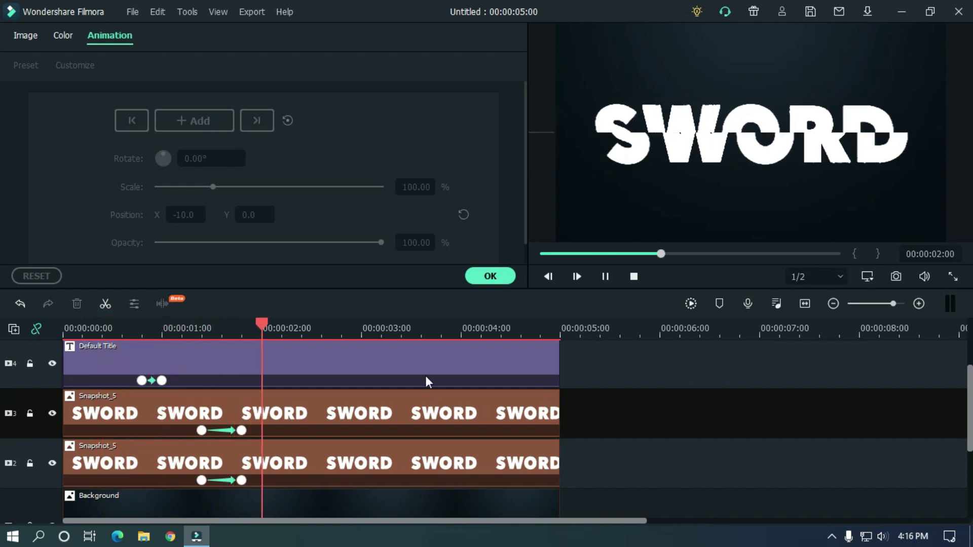
click(120, 335)
key(space)
key(space)
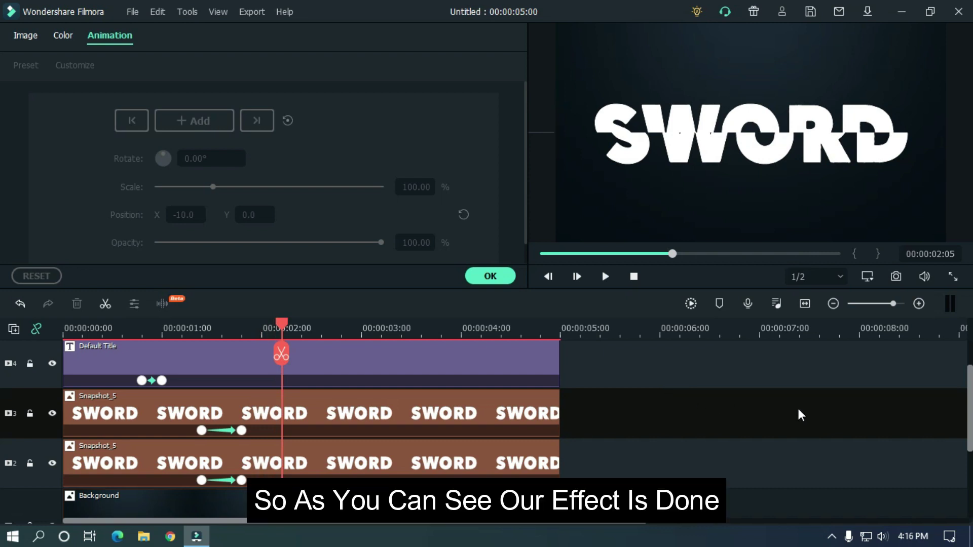
scroll(961, 404, up, 1)
scroll(961, 404, down, 1)
scroll(961, 404, down, 1)
- Open the MP4 Export dialog and select the file name for replacing
click(490, 277)
click(488, 39)
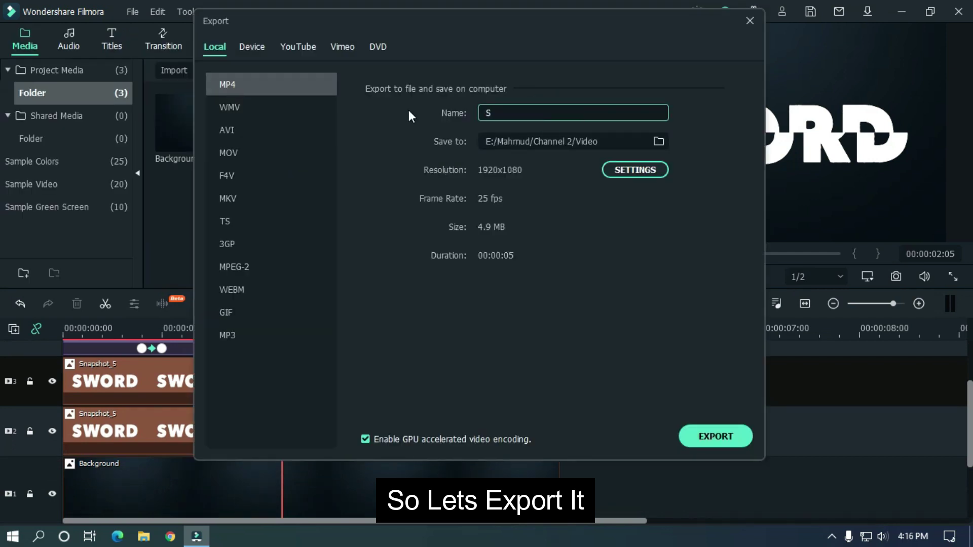